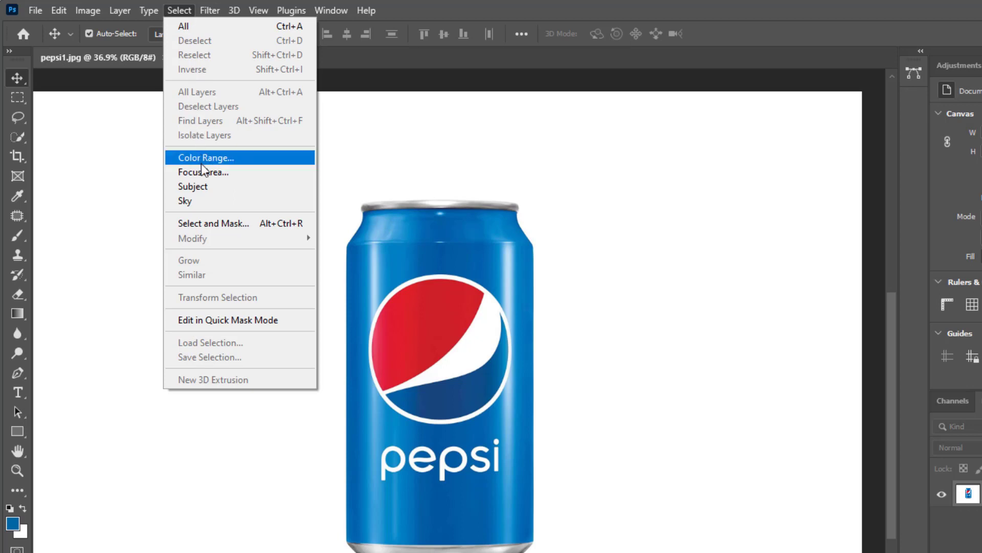
# Step: Select the Pepsi can automatically with Select Subject
pyautogui.click(267, 185)
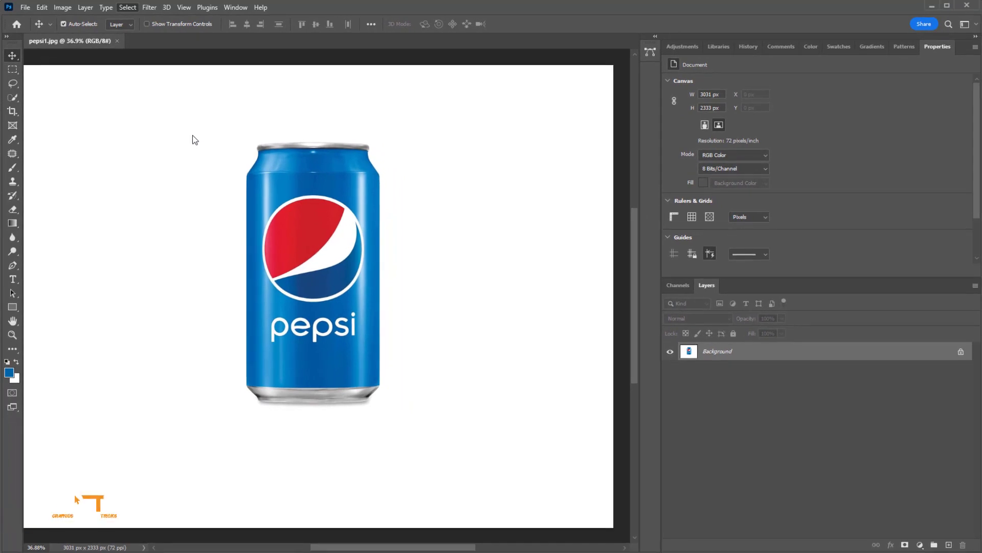
pyautogui.scroll(6, 279, 148)
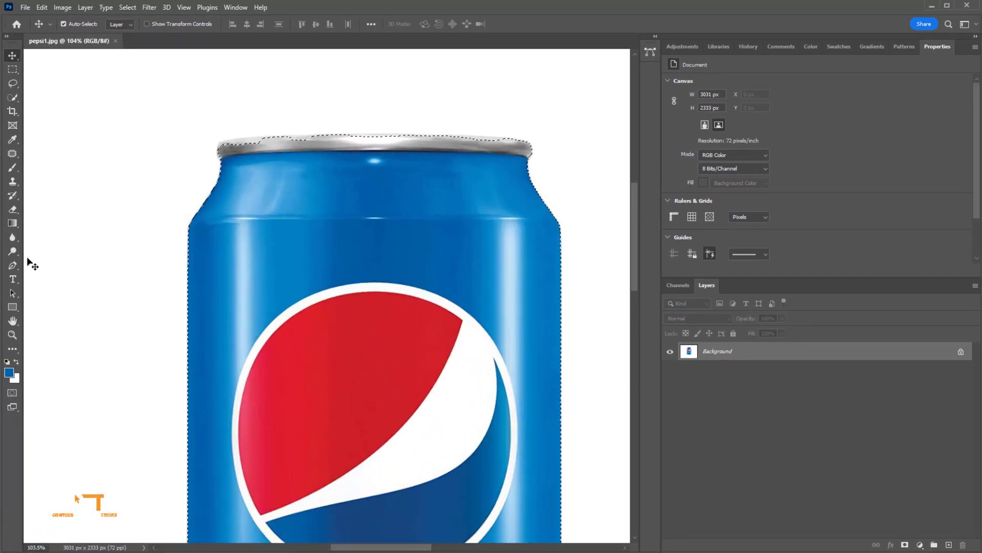
# Step: Trace a closed Pen tool path around the can's silver top rim and add it to the selection
pyautogui.click(13, 265)
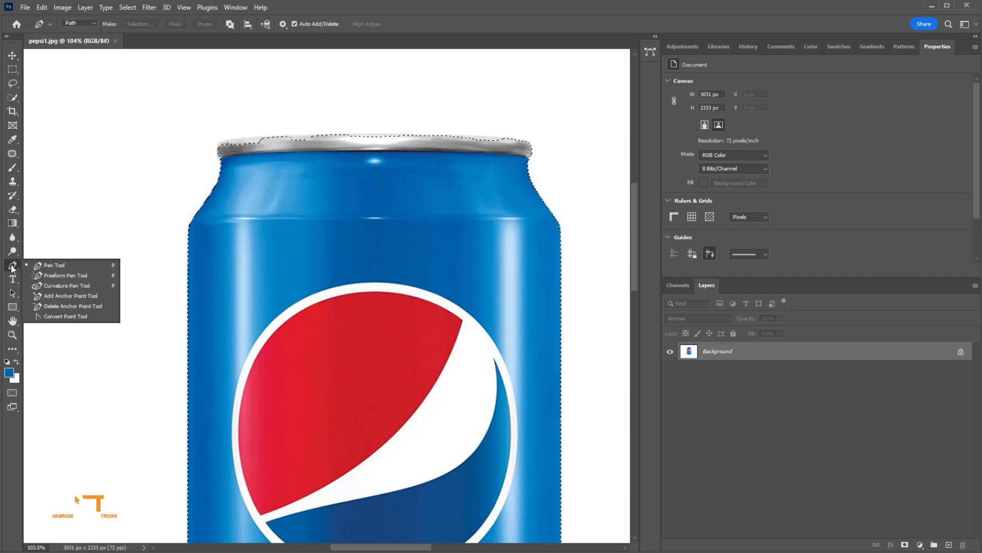
pyautogui.click(50, 268)
pyautogui.scroll(6, 230, 169)
pyautogui.moveTo(206, 151); pyautogui.dragTo(302, 195)
pyautogui.moveTo(300, 193); pyautogui.dragTo(307, 137)
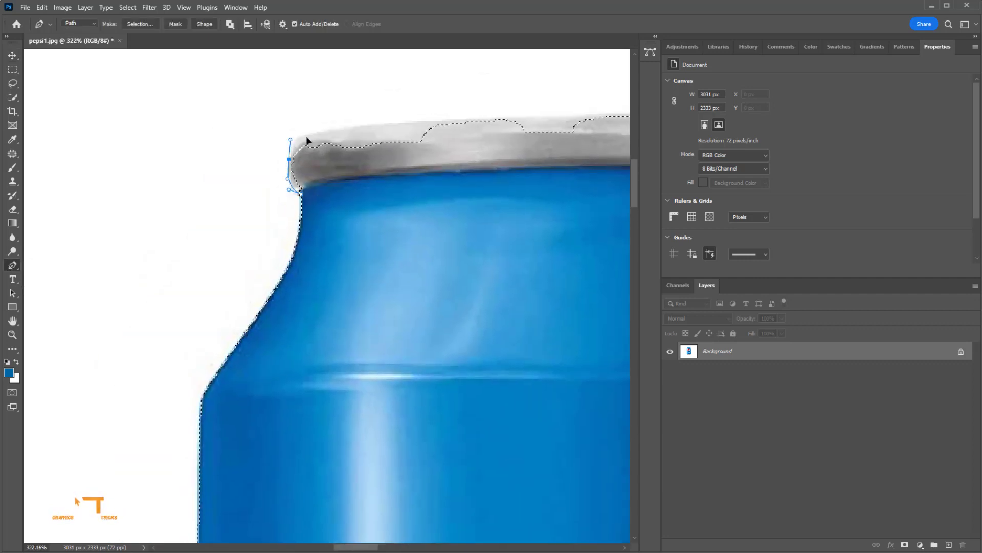
pyautogui.moveTo(399, 124); pyautogui.dragTo(147, 147)
pyautogui.moveTo(480, 146); pyautogui.dragTo(95, 149)
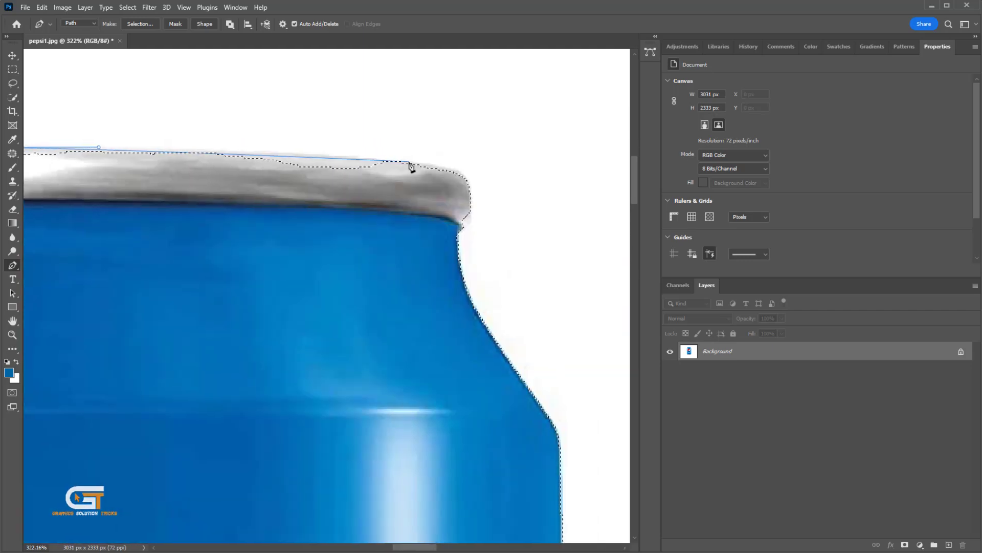
pyautogui.moveTo(410, 161); pyautogui.dragTo(457, 171)
pyautogui.moveTo(460, 189); pyautogui.dragTo(417, 158)
pyautogui.click(405, 163)
pyautogui.scroll(-5, 362, 171)
pyautogui.moveTo(154, 172); pyautogui.dragTo(425, 175)
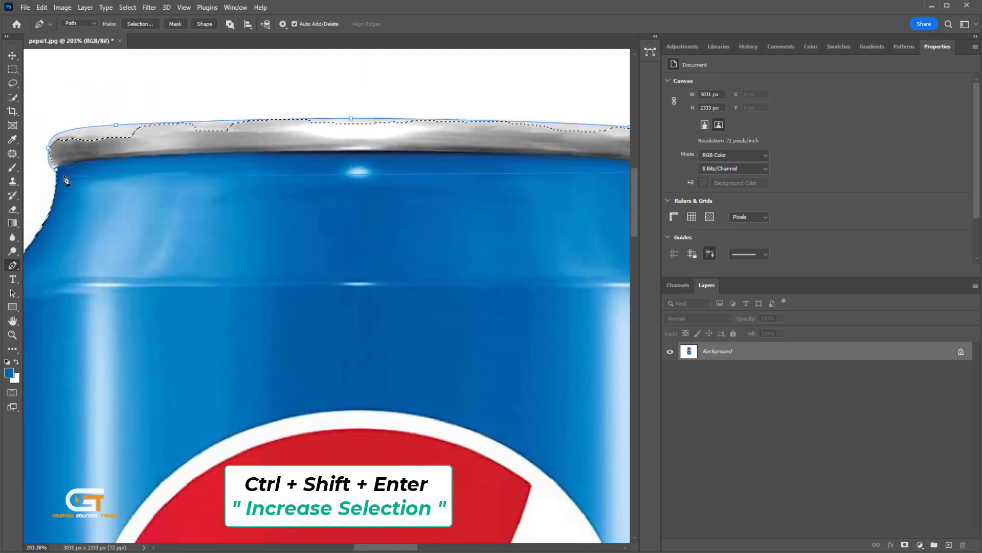
pyautogui.hotkey('ctrl', 'shift', 'Return')
# Step: Trace a closed Pen tool path around the shadow under the can's base and subtract it from the selection
pyautogui.scroll(-6, 246, 190)
pyautogui.moveTo(412, 465); pyautogui.dragTo(409, 128)
pyautogui.scroll(8, 427, 377)
pyautogui.moveTo(449, 394); pyautogui.dragTo(470, 366)
pyautogui.moveTo(464, 337); pyautogui.dragTo(492, 343)
pyautogui.moveTo(434, 364); pyautogui.dragTo(514, 362)
pyautogui.scroll(-2, 370, 370)
pyautogui.moveTo(263, 378); pyautogui.dragTo(386, 375)
pyautogui.moveTo(259, 364); pyautogui.dragTo(202, 360)
pyautogui.scroll(-7, 153, 386)
pyautogui.moveTo(216, 409); pyautogui.dragTo(233, 426)
pyautogui.moveTo(333, 406); pyautogui.dragTo(227, 391)
pyautogui.moveTo(409, 409); pyautogui.dragTo(446, 403)
pyautogui.moveTo(490, 361); pyautogui.dragTo(493, 355)
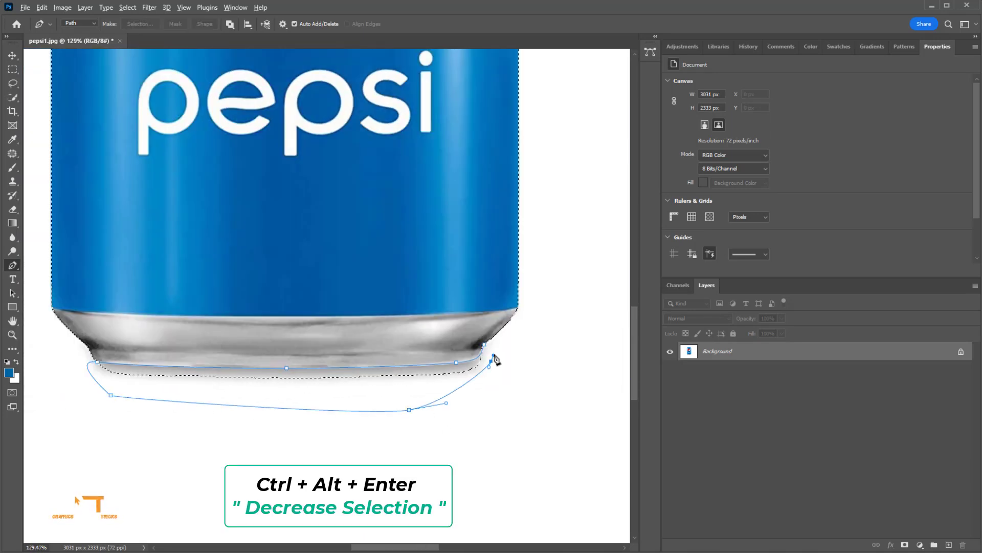
pyautogui.hotkey('ctrl', 'alt', 'Return')
# Step: Feather the edges of the can selection
pyautogui.scroll(-8, 449, 333)
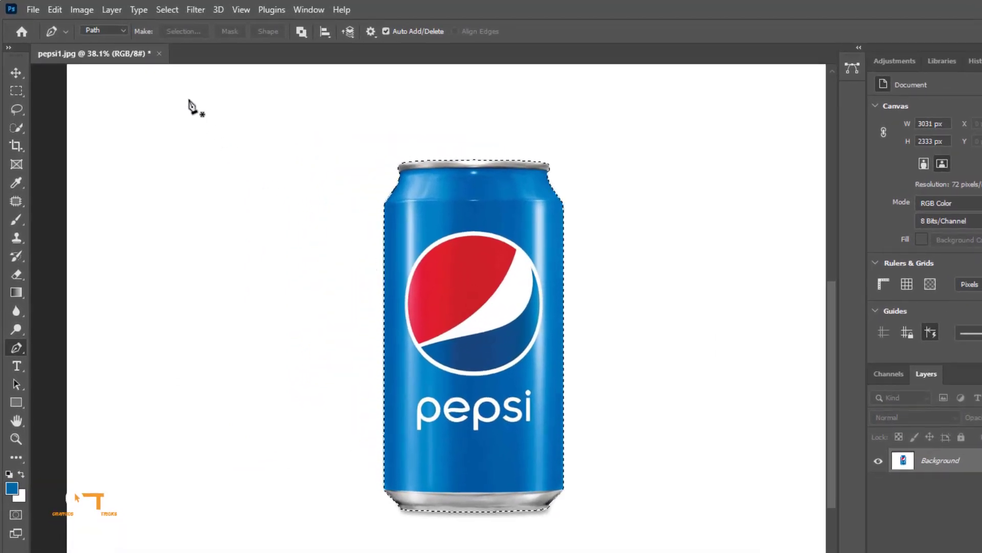
pyautogui.click(166, 10)
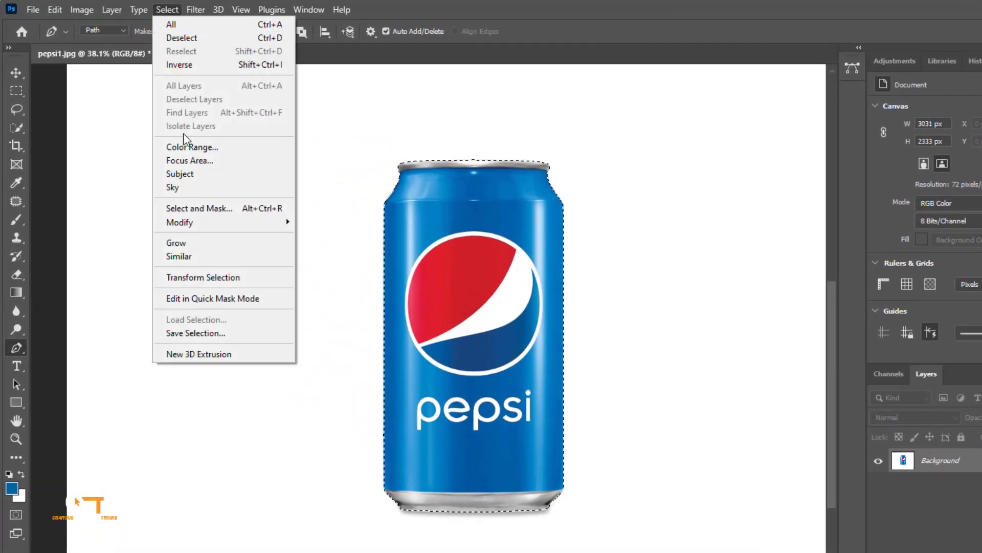
pyautogui.moveTo(221, 222)
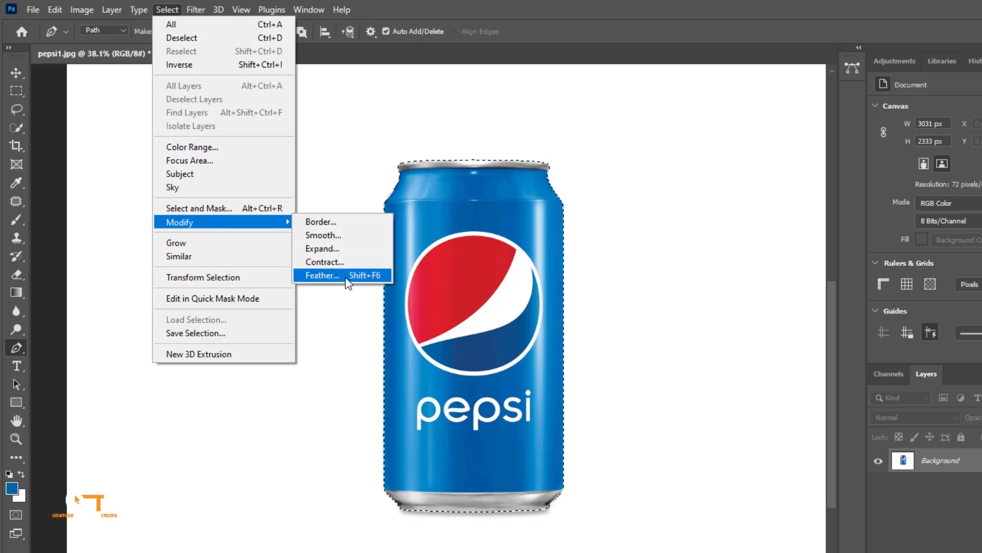
pyautogui.click(322, 275)
pyautogui.click(708, 240)
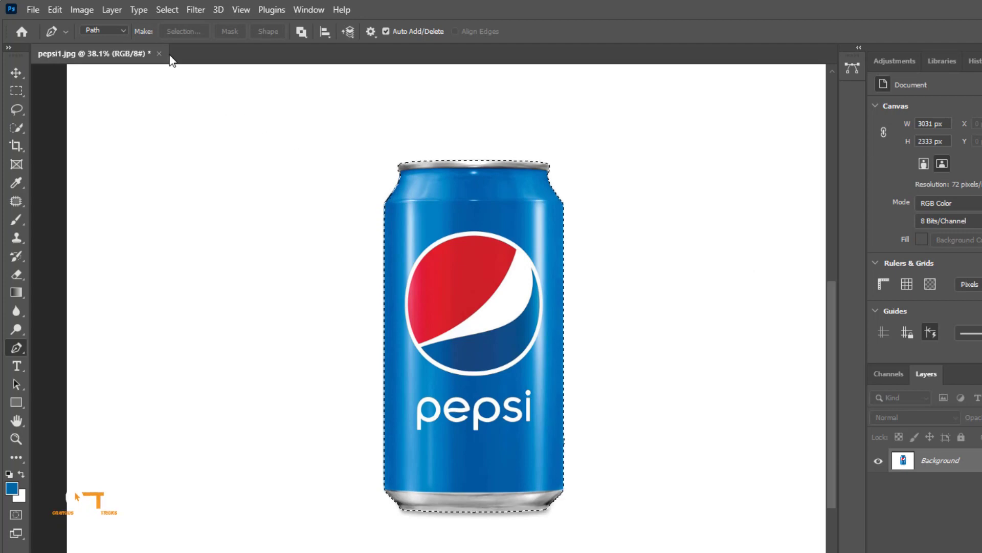
# Step: Copy the selected can onto a new layer with Layer Via Copy
pyautogui.click(112, 10)
pyautogui.moveTo(215, 25)
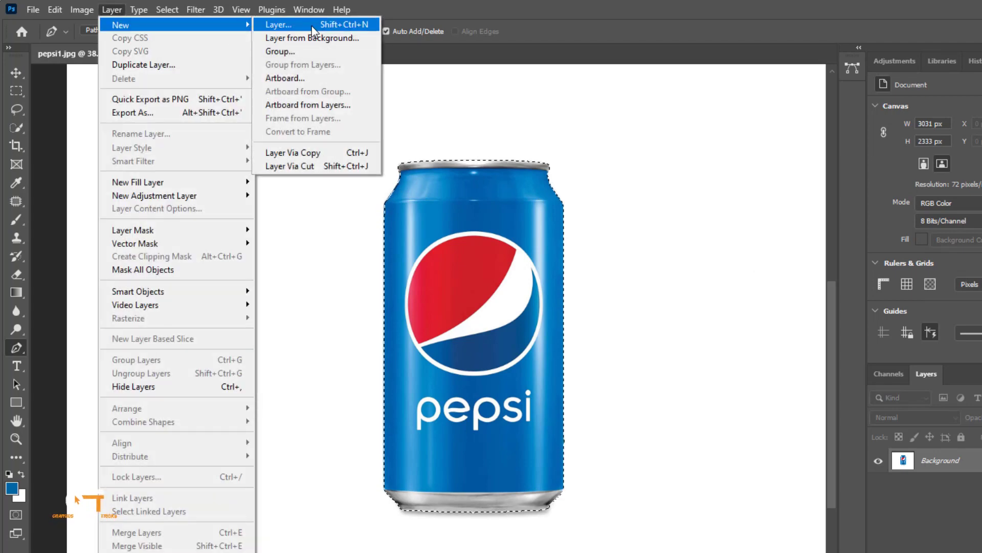
pyautogui.click(351, 150)
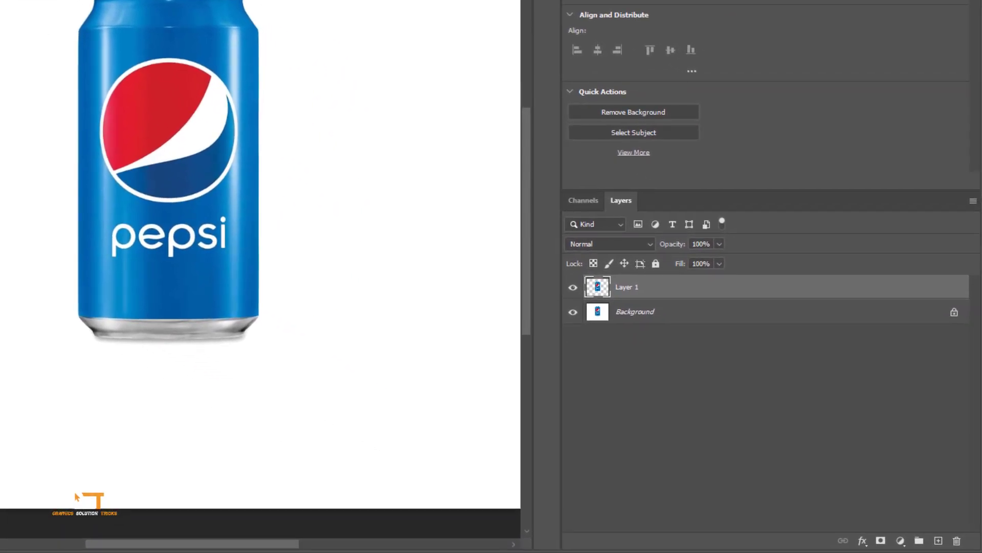
# Step: Add a gradient fill layer directly above the Background layer
pyautogui.click(675, 314)
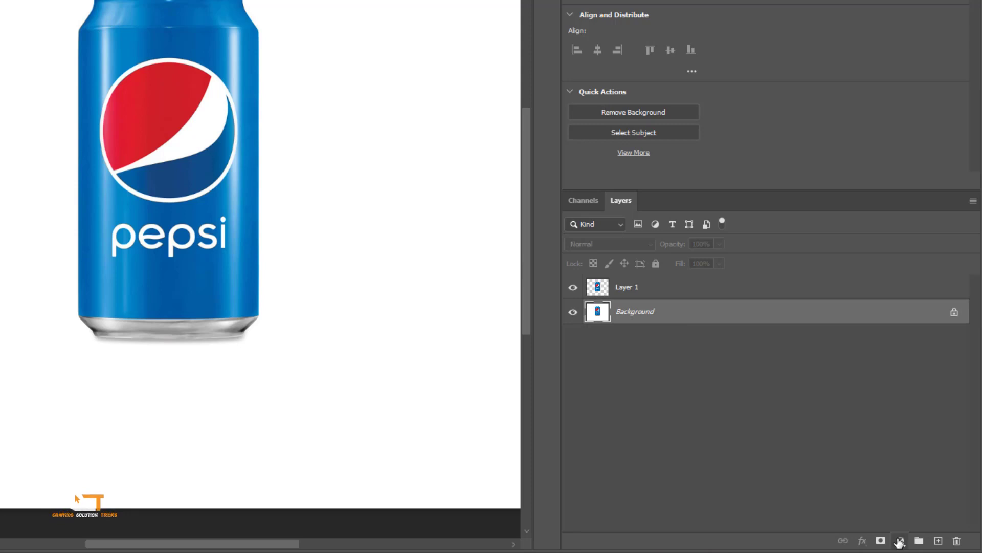
pyautogui.click(900, 541)
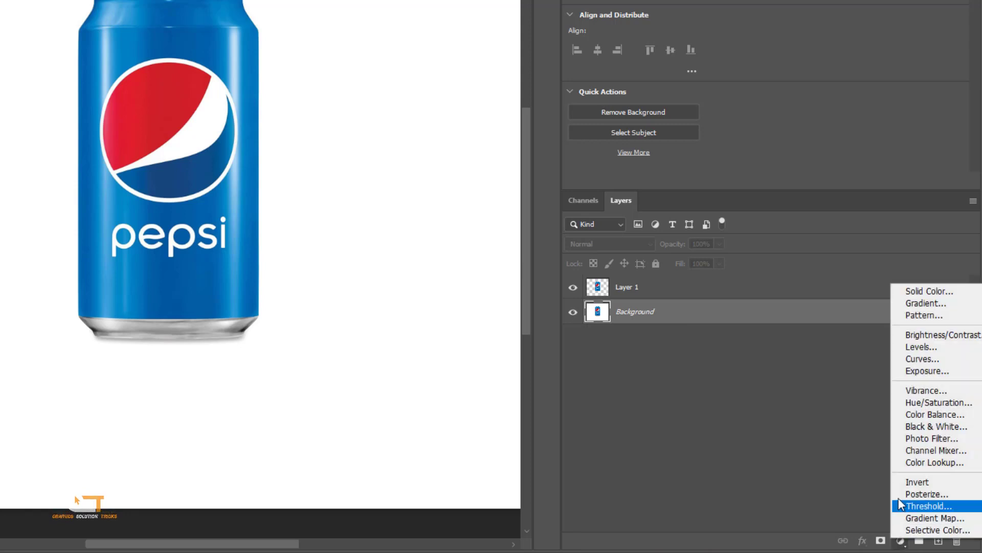
pyautogui.click(919, 306)
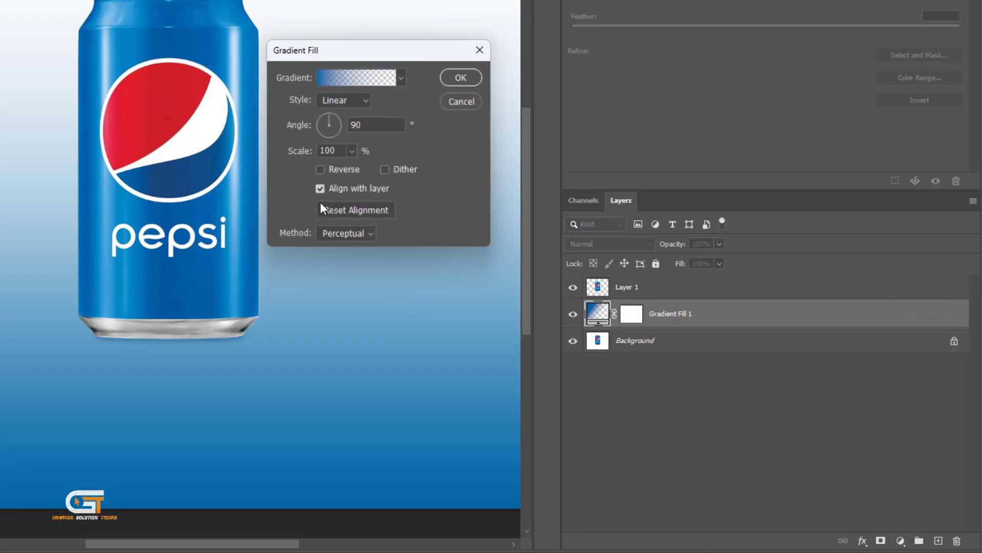
# Step: Set the gradient's starting color stop to dark blue 14477e, sampled from the lower part of the can's round logo
pyautogui.click(340, 81)
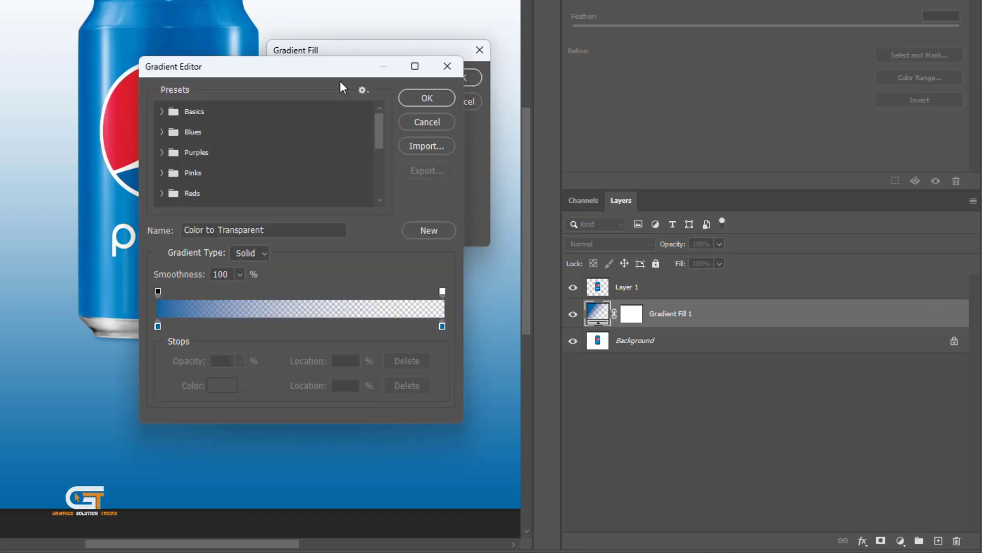
pyautogui.click(158, 326)
pyautogui.click(222, 386)
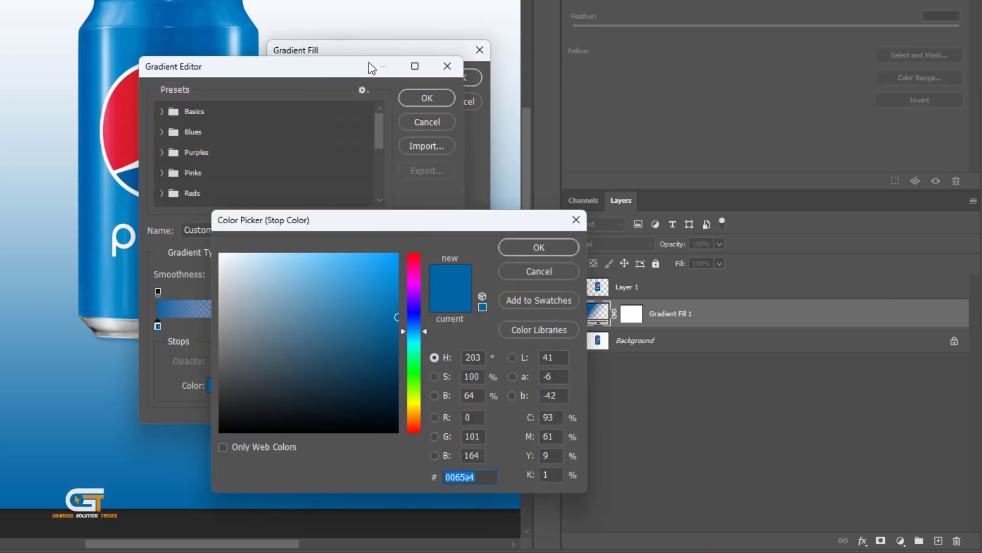
pyautogui.click(548, 248)
pyautogui.moveTo(340, 72); pyautogui.dragTo(432, 51)
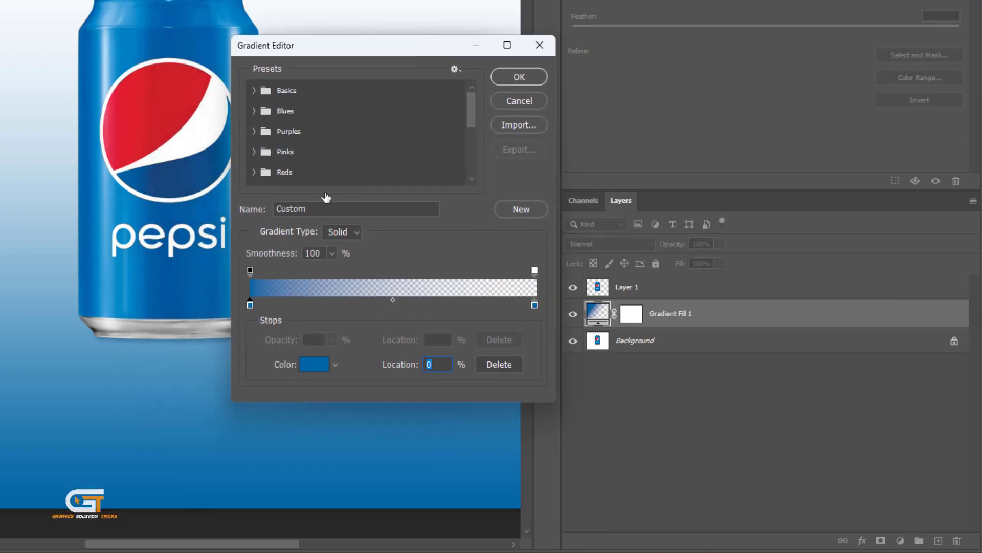
pyautogui.click(302, 365)
pyautogui.click(175, 175)
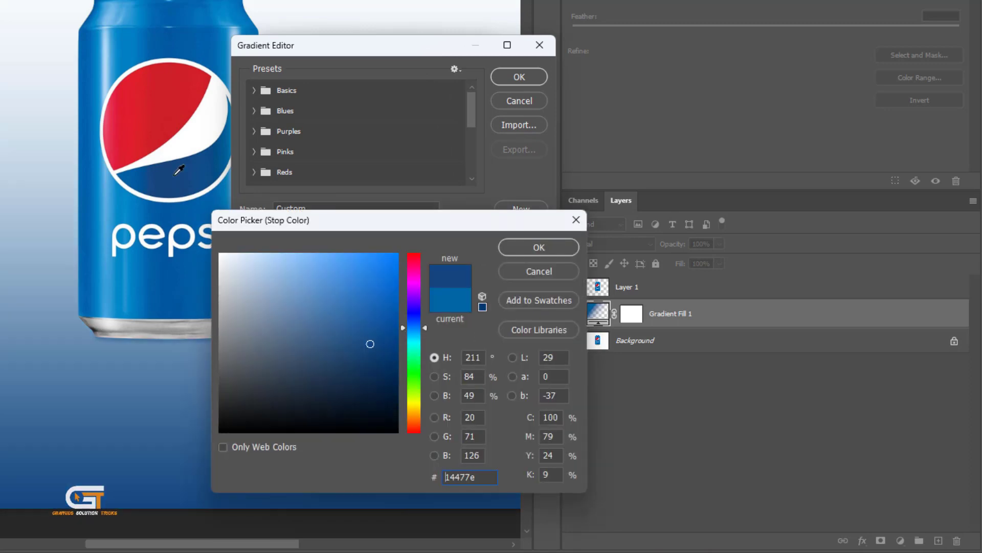
pyautogui.click(545, 247)
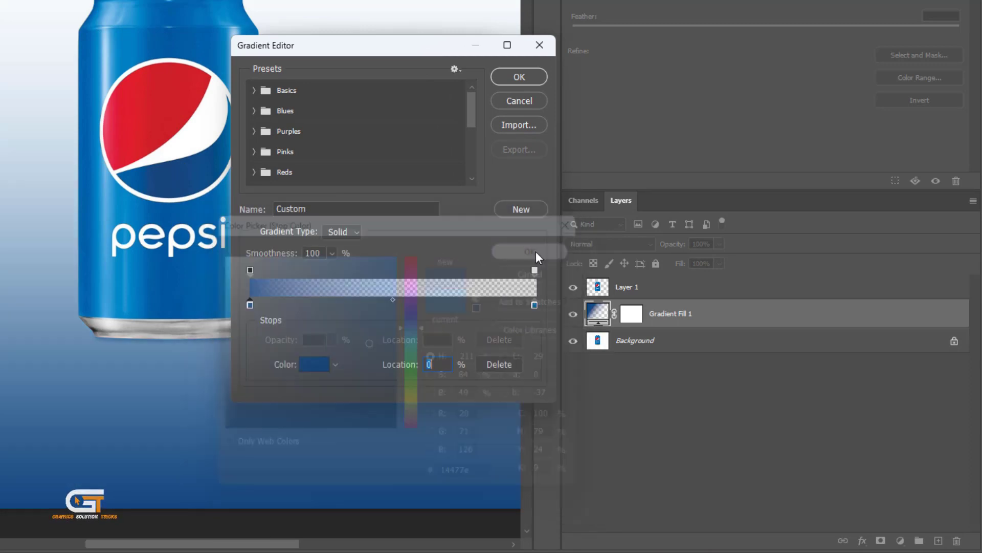
# Step: Set the gradient's ending color stop at 100% to a light sky blue
pyautogui.click(533, 305)
pyautogui.click(312, 372)
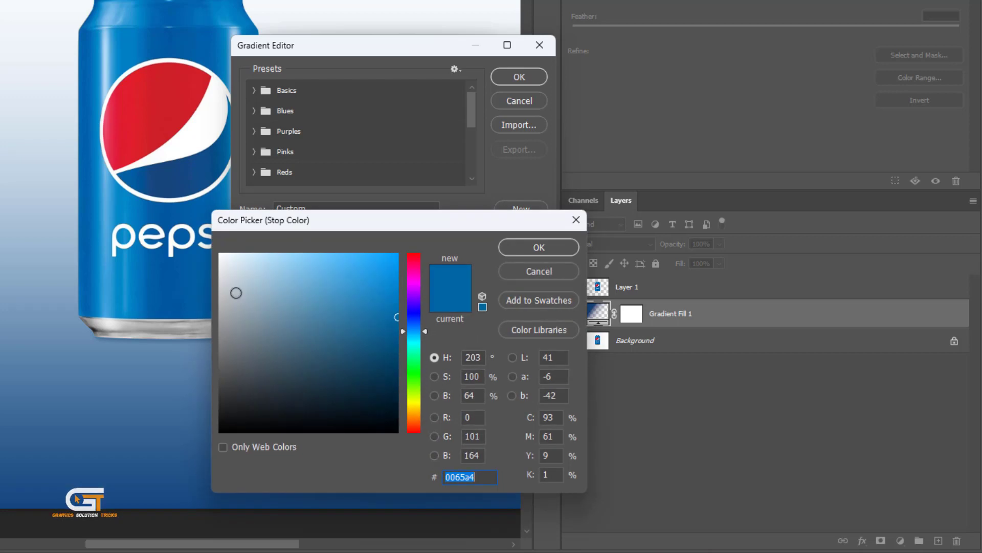
pyautogui.moveTo(382, 295)
pyautogui.mouseDown()
pyautogui.moveTo(340, 254)
pyautogui.moveTo(313, 249)
pyautogui.mouseUp()
pyautogui.click(527, 246)
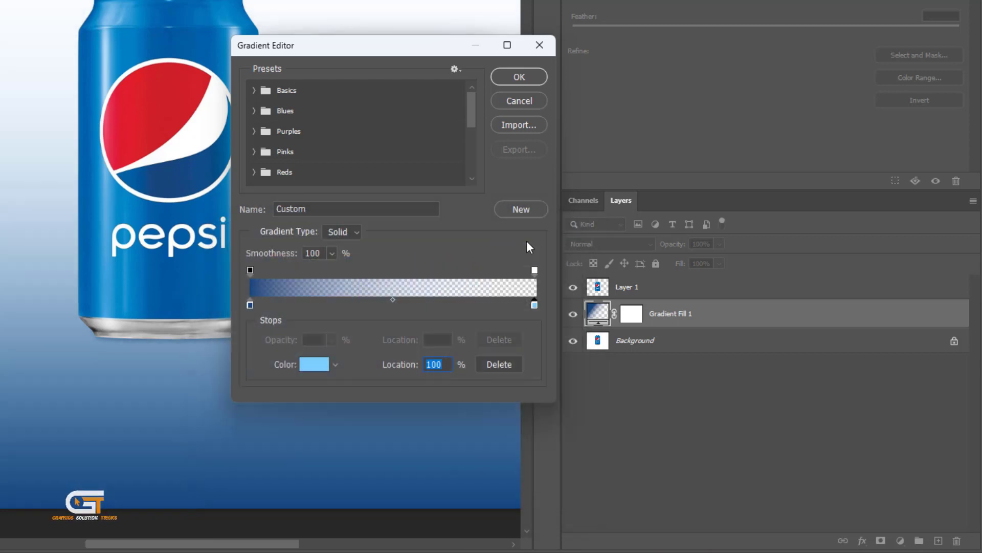
# Step: Set the opacity stop at the gradient's end to 100% and accept the edited gradient
pyautogui.click(535, 270)
pyautogui.moveTo(332, 340); pyautogui.dragTo(410, 355)
pyautogui.click(512, 80)
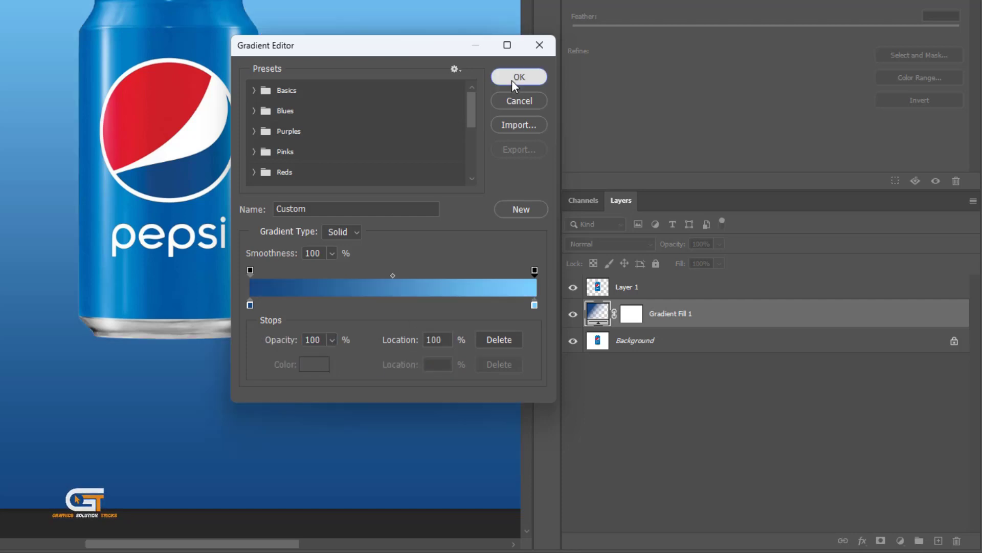
pyautogui.click(512, 80)
# Step: Make the gradient fill radial and reversed, with a scale of 126%, and apply it
pyautogui.click(339, 100)
pyautogui.click(348, 127)
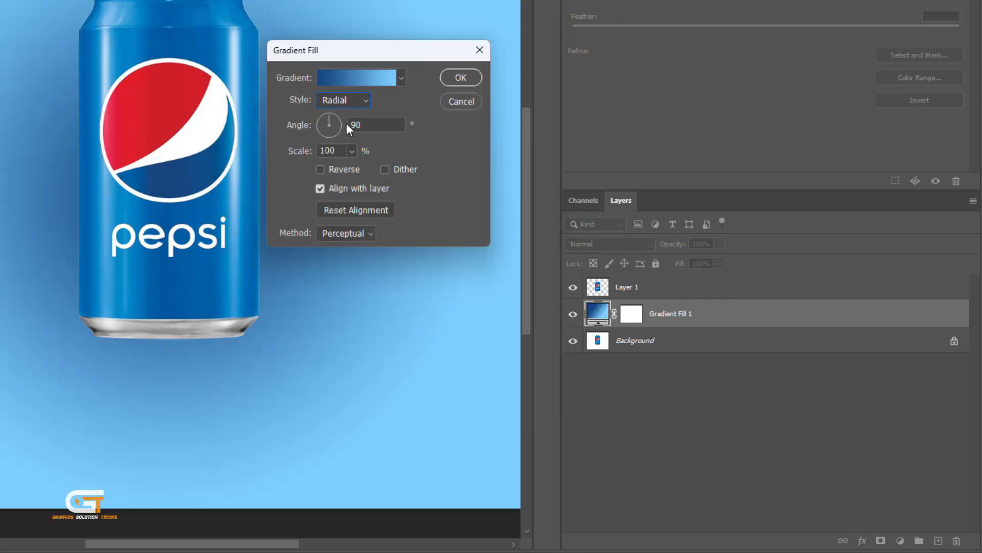
pyautogui.click(343, 168)
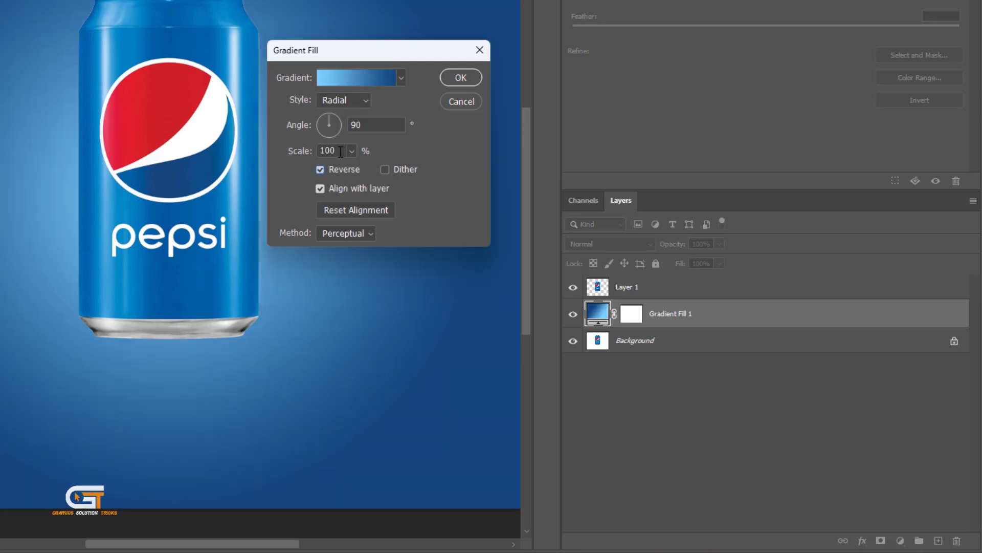
pyautogui.scroll(14, 341, 152)
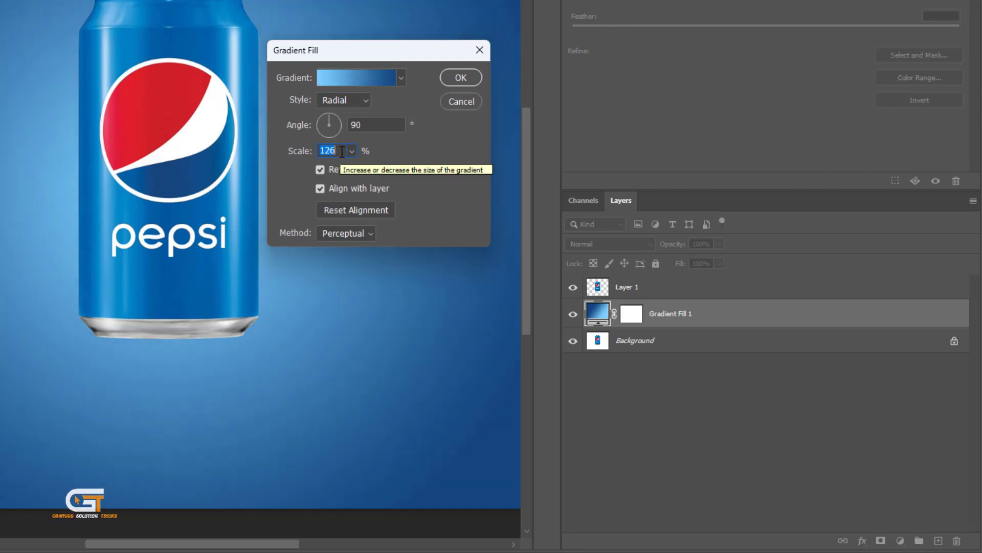
pyautogui.click(448, 77)
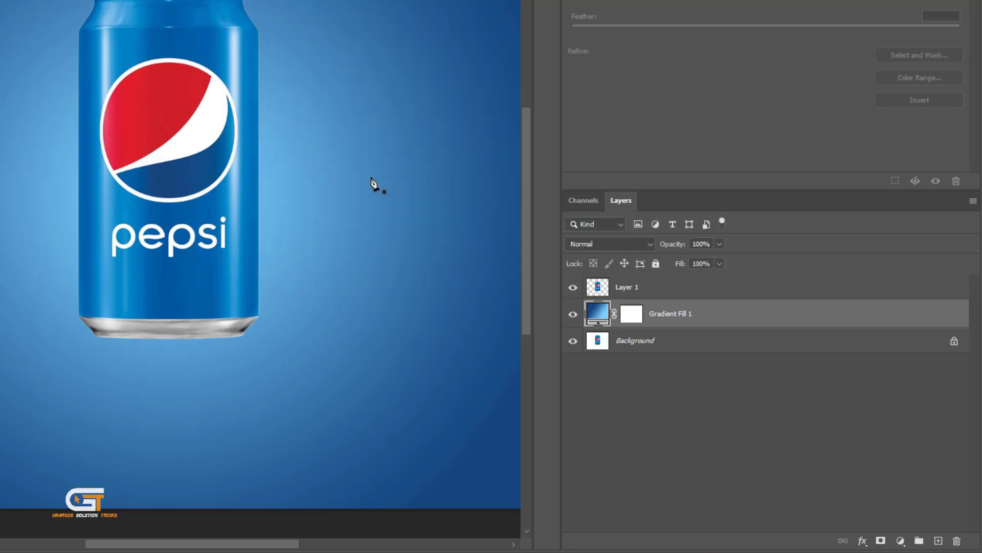
# Step: Add a drop shadow layer style to the cut-out can on Layer 1
pyautogui.click(680, 292)
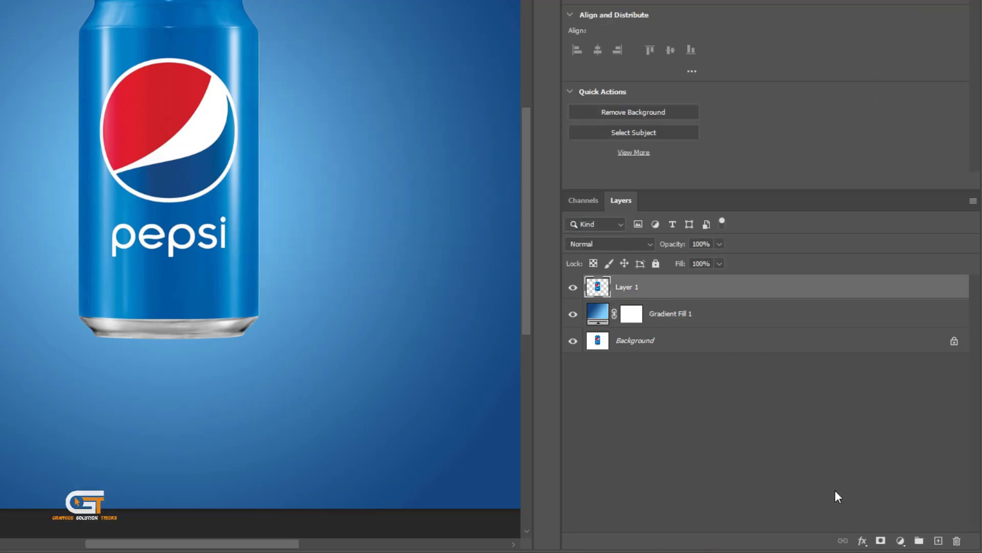
pyautogui.click(863, 541)
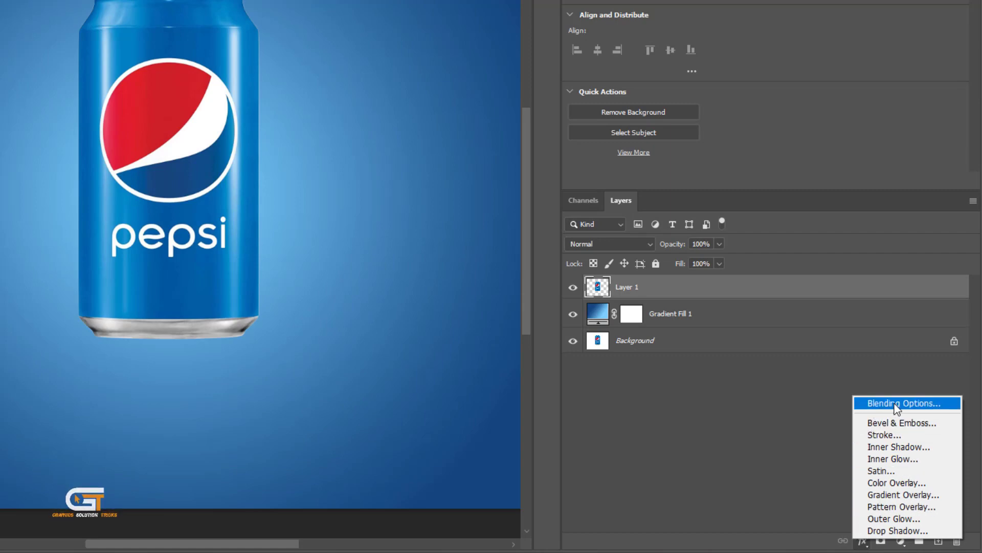
pyautogui.click(880, 403)
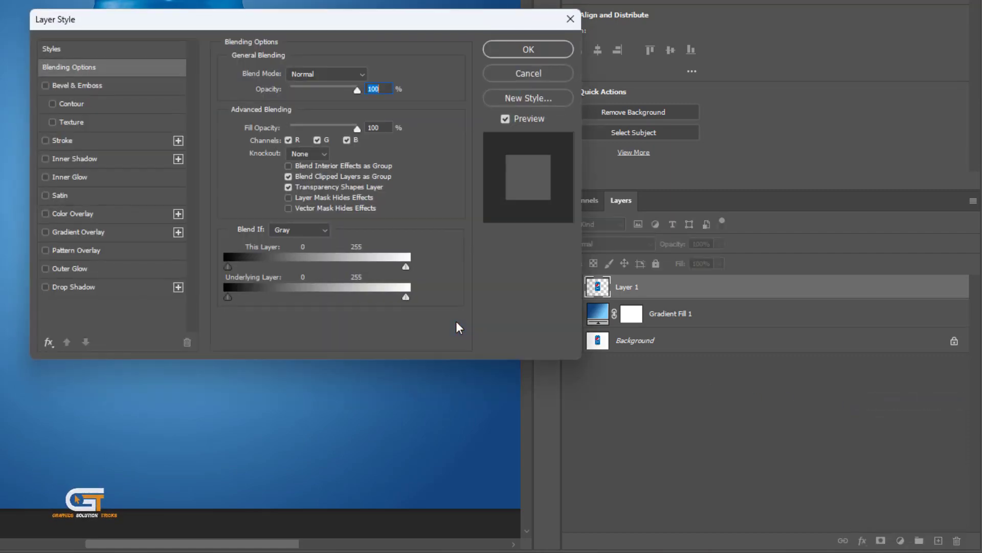
pyautogui.moveTo(334, 23); pyautogui.dragTo(346, 0)
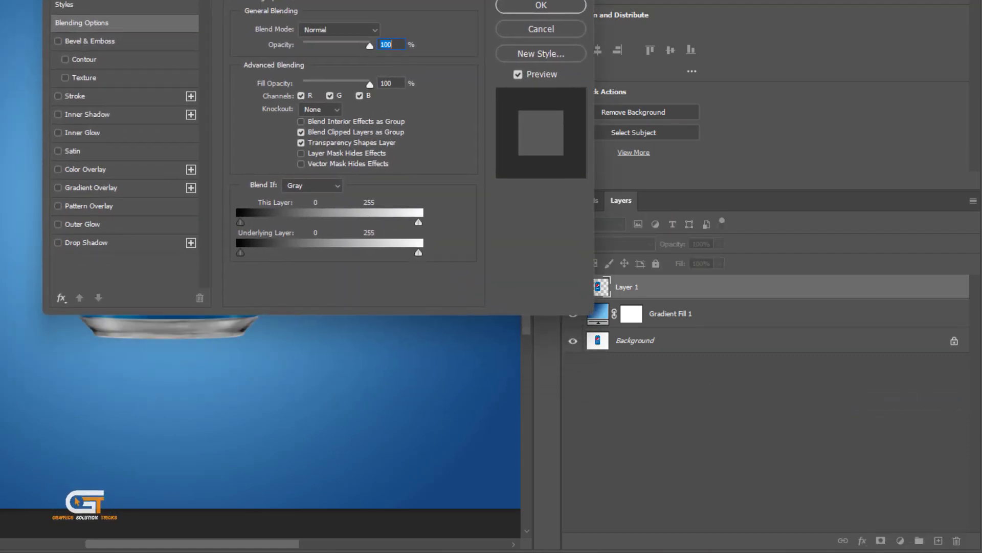
pyautogui.click(97, 240)
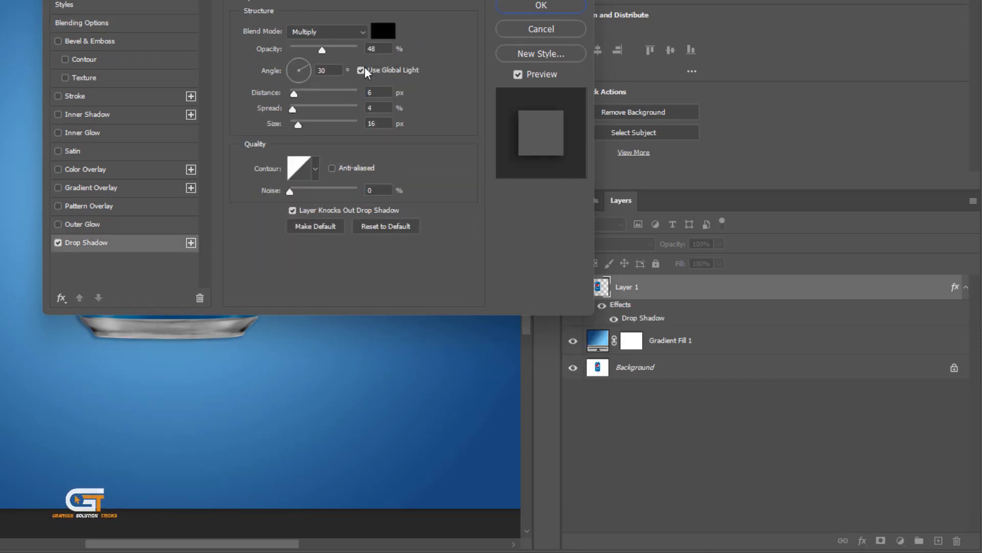
# Step: Set the drop shadow's angle to 90° and its size to 19 px, and apply the layer style
pyautogui.click(380, 92)
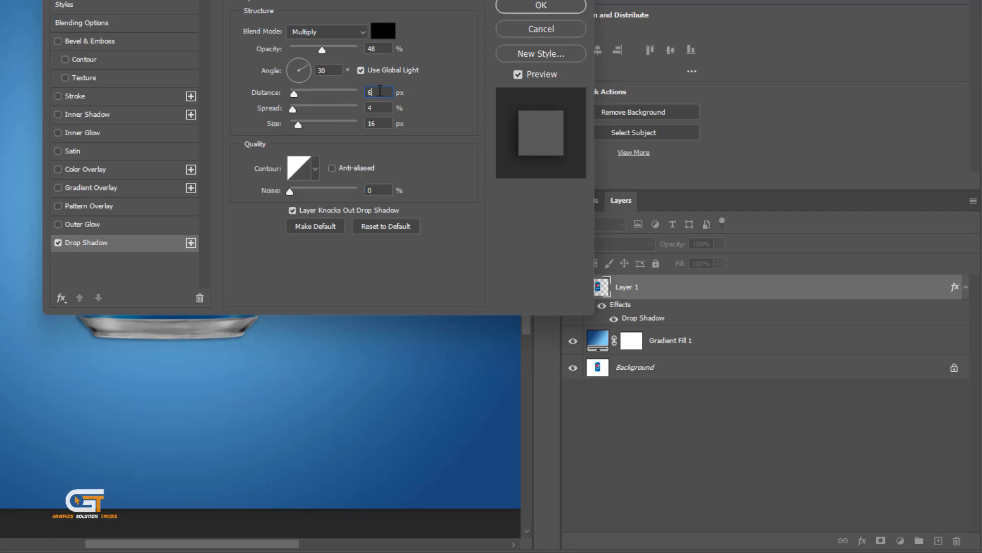
pyautogui.moveTo(305, 67); pyautogui.dragTo(301, 63)
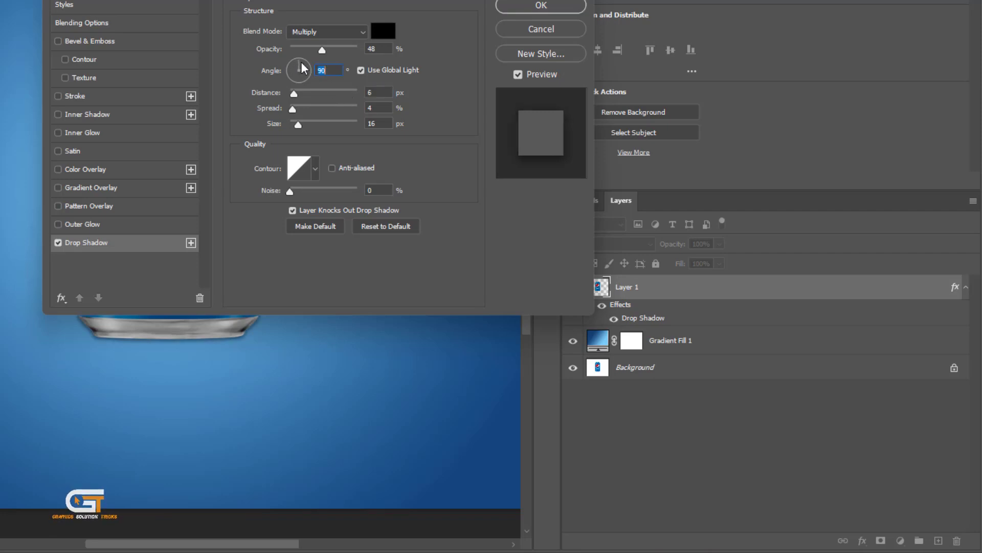
pyautogui.click(385, 125)
pyautogui.press('Up')
pyautogui.press('Up')
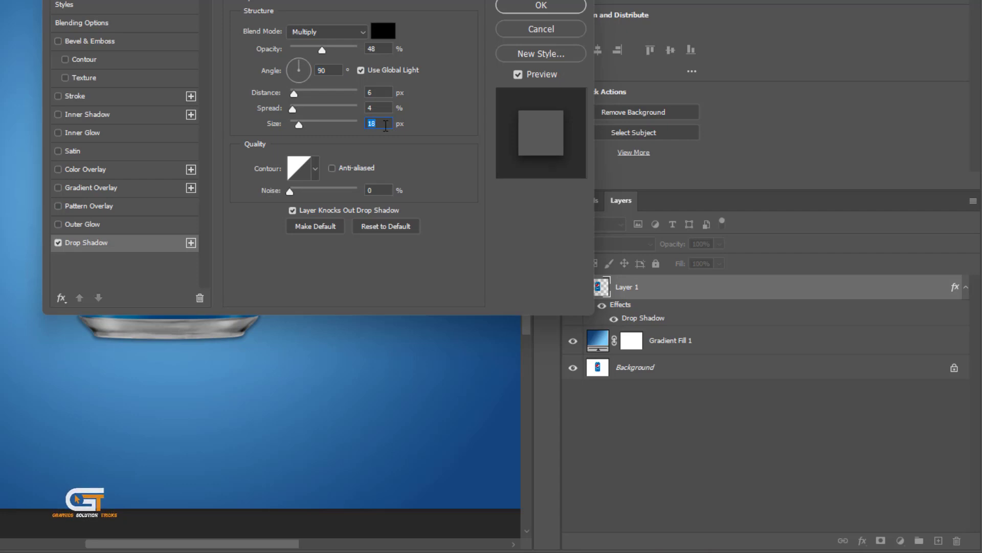
pyautogui.press('Up')
pyautogui.click(381, 107)
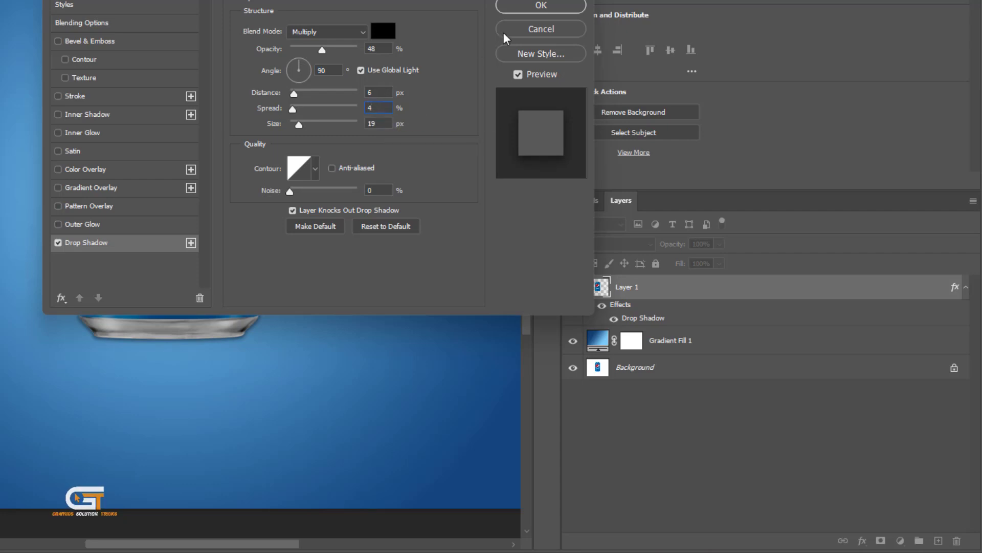
pyautogui.click(528, 6)
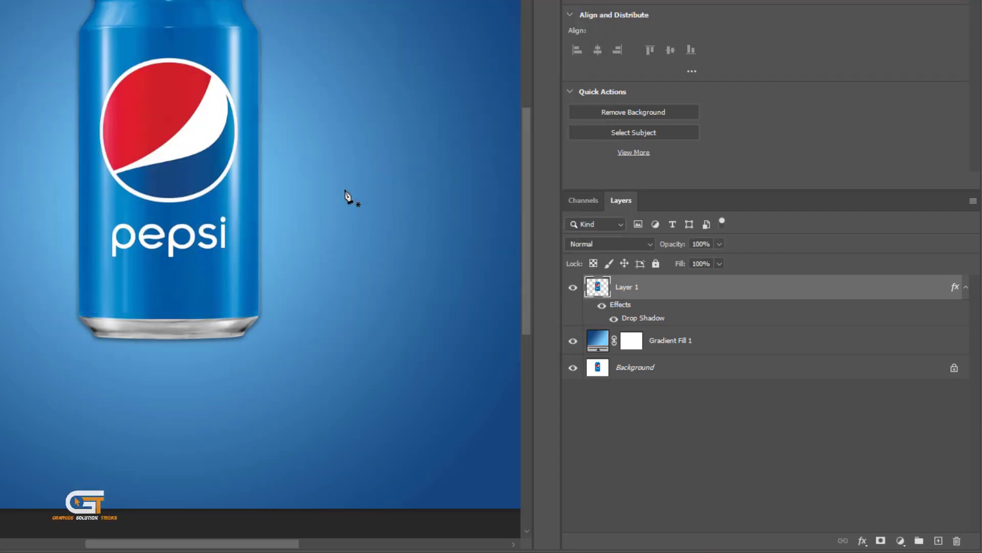
# Step: Convert the can's drop shadow effect into its own layer and select that shadow layer
pyautogui.rightClick(684, 320)
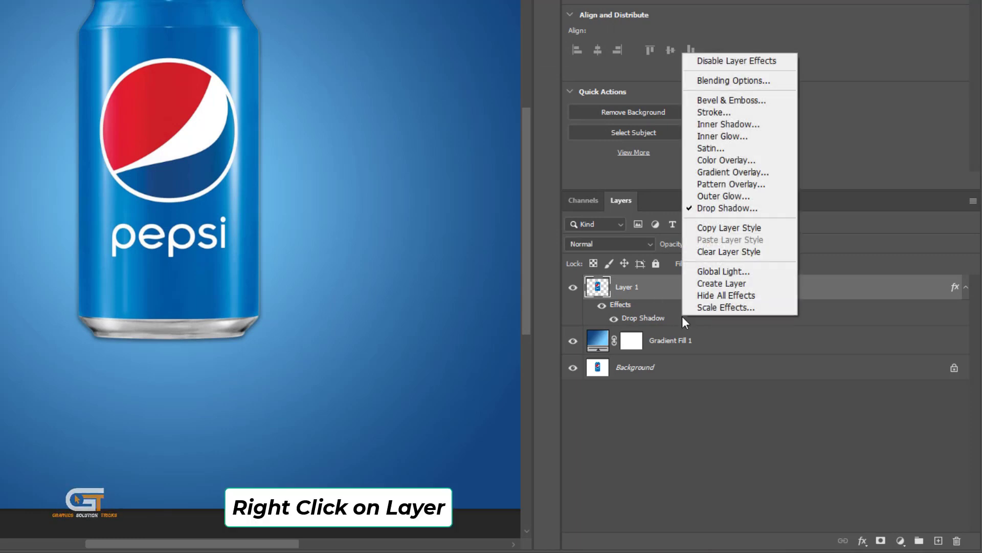
pyautogui.click(721, 284)
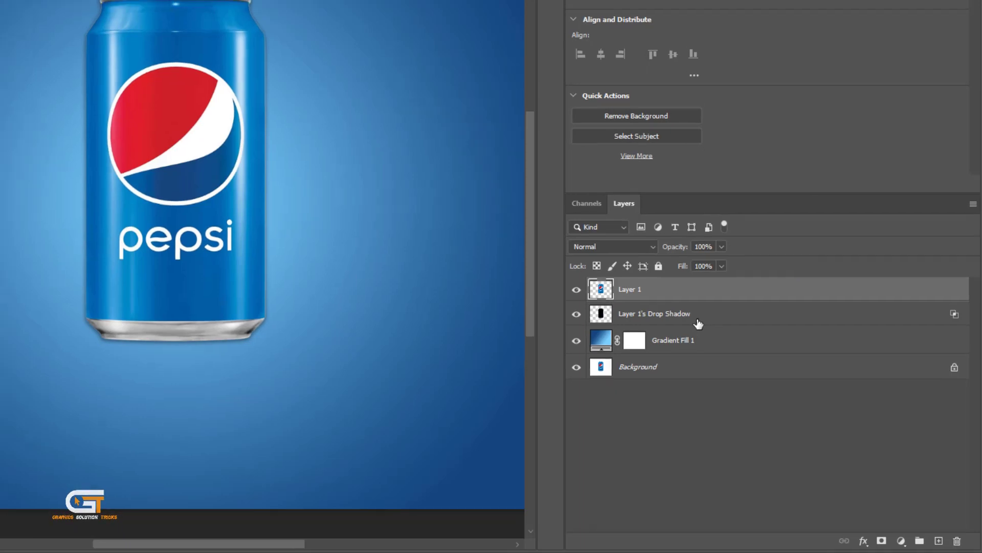
pyautogui.click(696, 318)
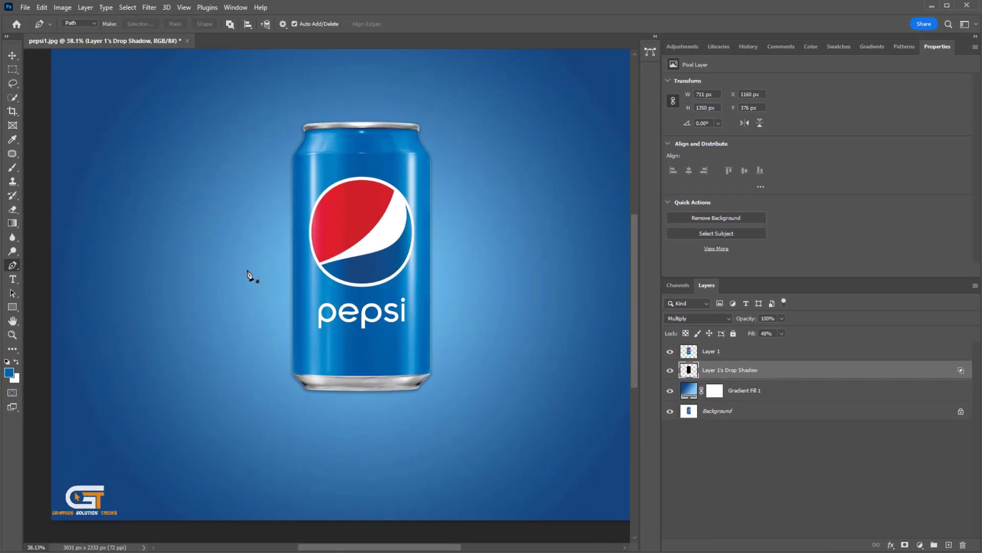
# Step: Erase the shadow around the can's sides with a 400 px Soft Round eraser, keeping only the shadow under the base
pyautogui.click(17, 207)
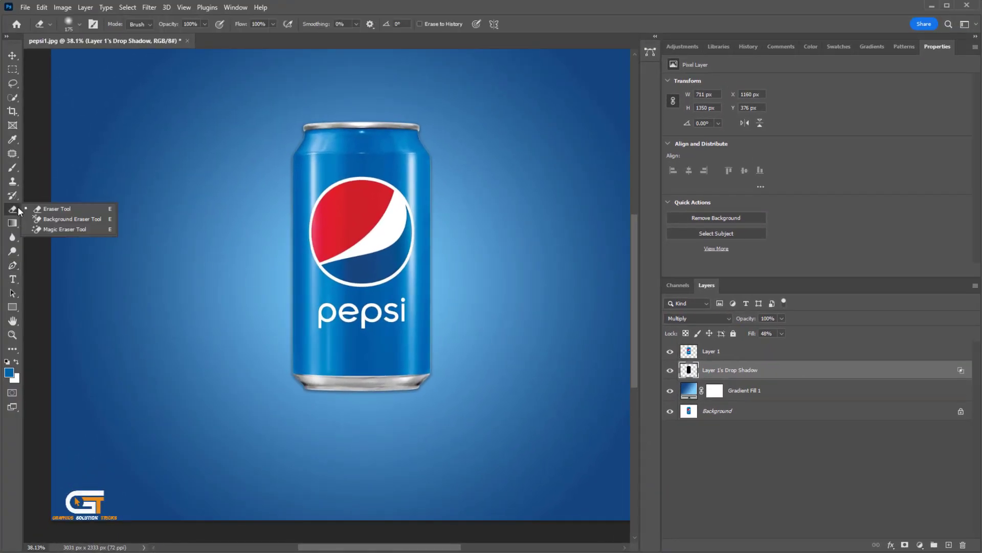
pyautogui.click(65, 208)
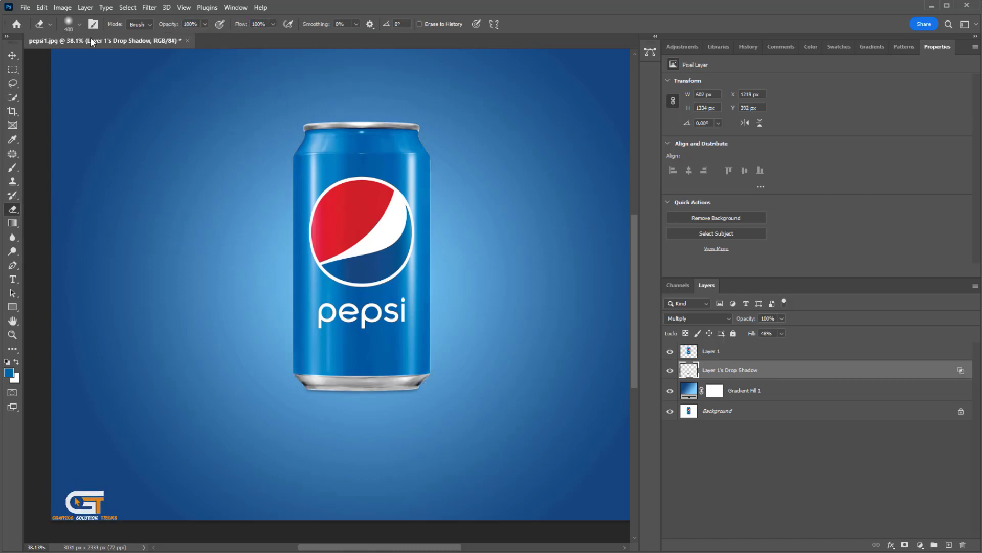
pyautogui.click(79, 24)
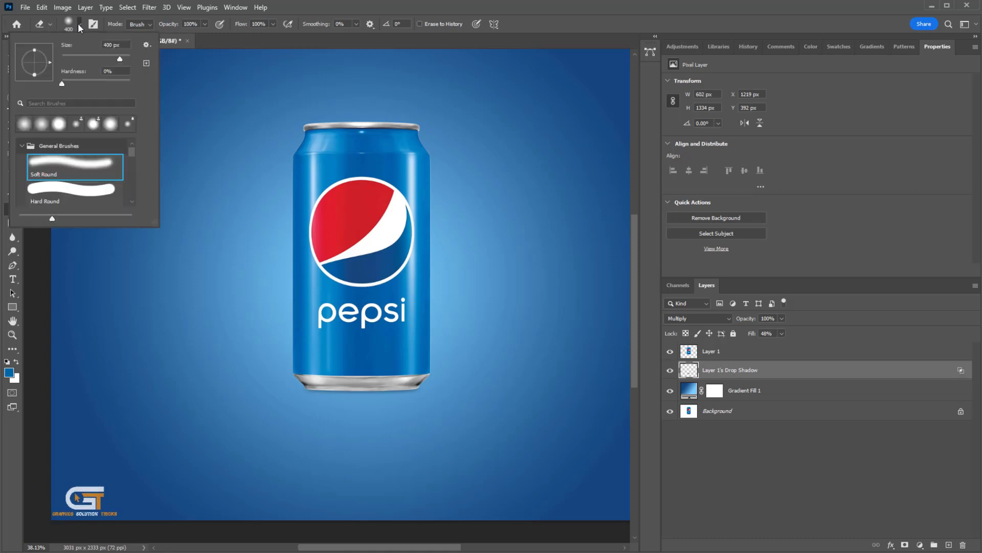
pyautogui.click(85, 160)
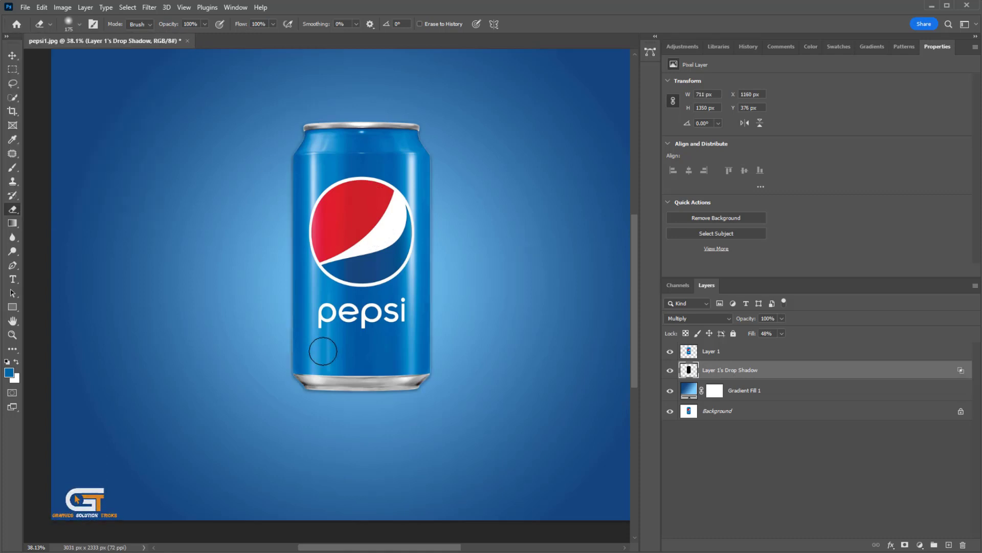
pyautogui.press('[')
pyautogui.press('[')
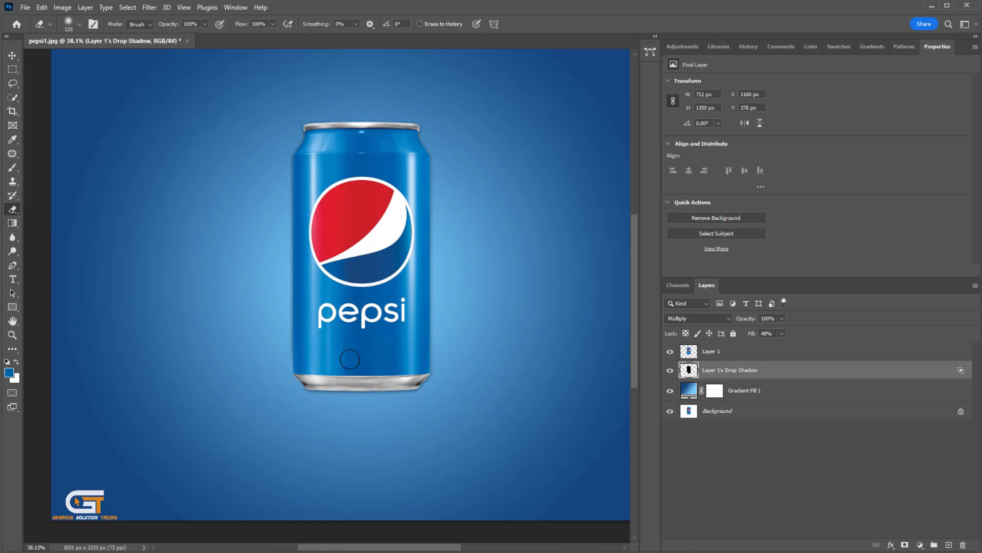
pyautogui.press(']')
pyautogui.press(']')
pyautogui.press(']')
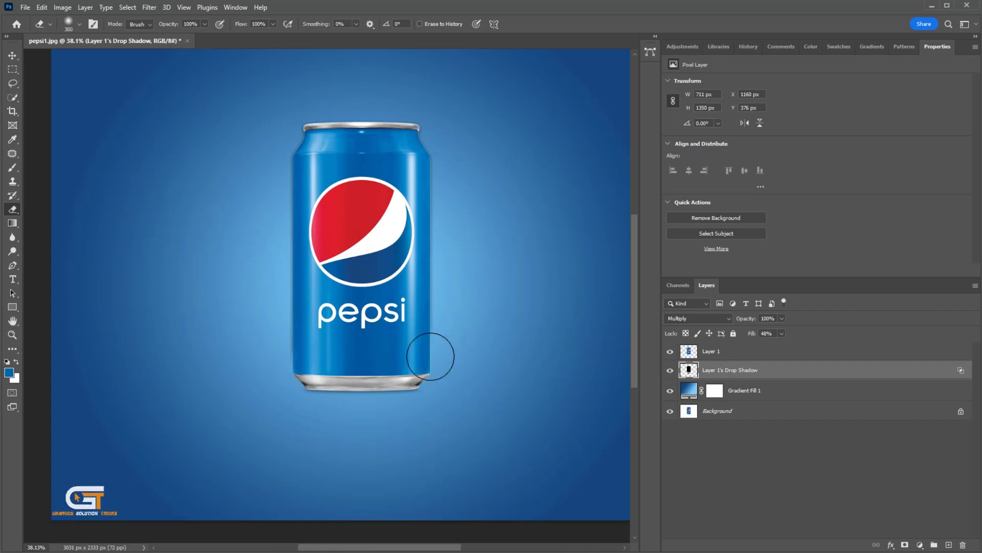
pyautogui.press(']')
pyautogui.press(']')
pyautogui.press(']')
pyautogui.moveTo(280, 249)
pyautogui.mouseDown()
pyautogui.moveTo(466, 140)
pyautogui.moveTo(310, 259)
pyautogui.moveTo(425, 242)
pyautogui.moveTo(275, 335)
pyautogui.moveTo(449, 275)
pyautogui.moveTo(442, 287)
pyautogui.mouseUp()
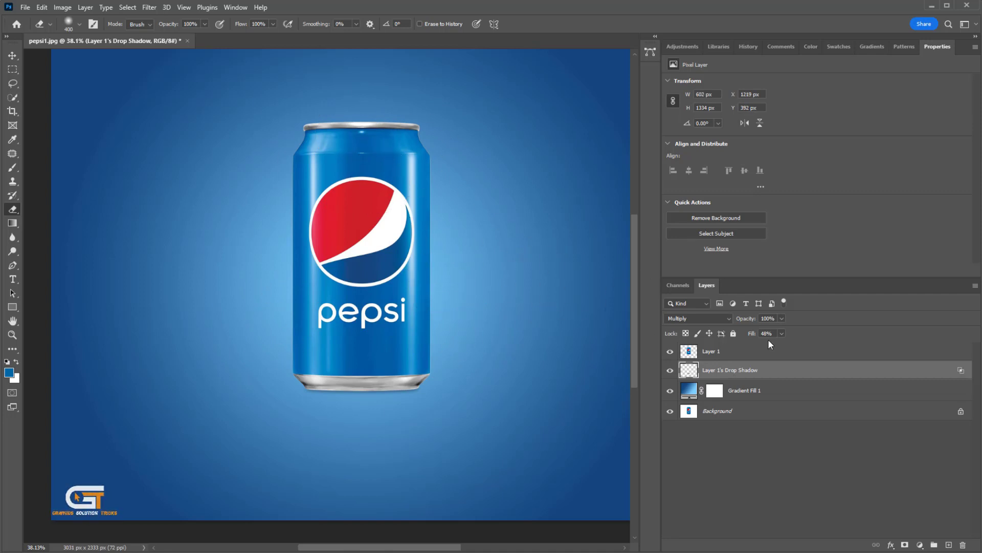
# Step: Duplicate the can layer, Layer 1, and select the original layer beneath the copy
pyautogui.click(791, 354)
pyautogui.moveTo(791, 354); pyautogui.dragTo(948, 543)
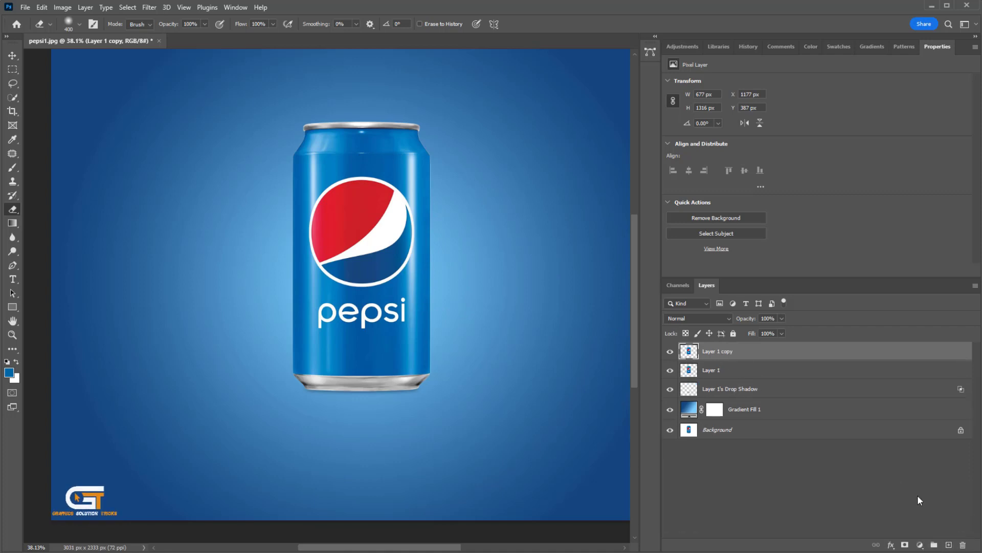
pyautogui.click(778, 372)
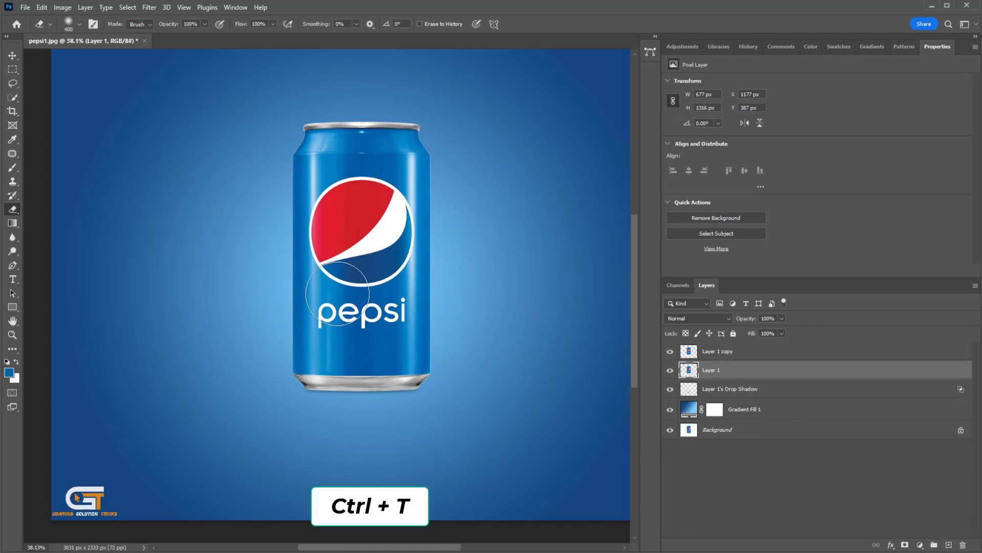
# Step: Flip the original can layer vertically and move it straight down so its base faces the upright can's base
pyautogui.hotkey('ctrl', 't')
pyautogui.rightClick(369, 231)
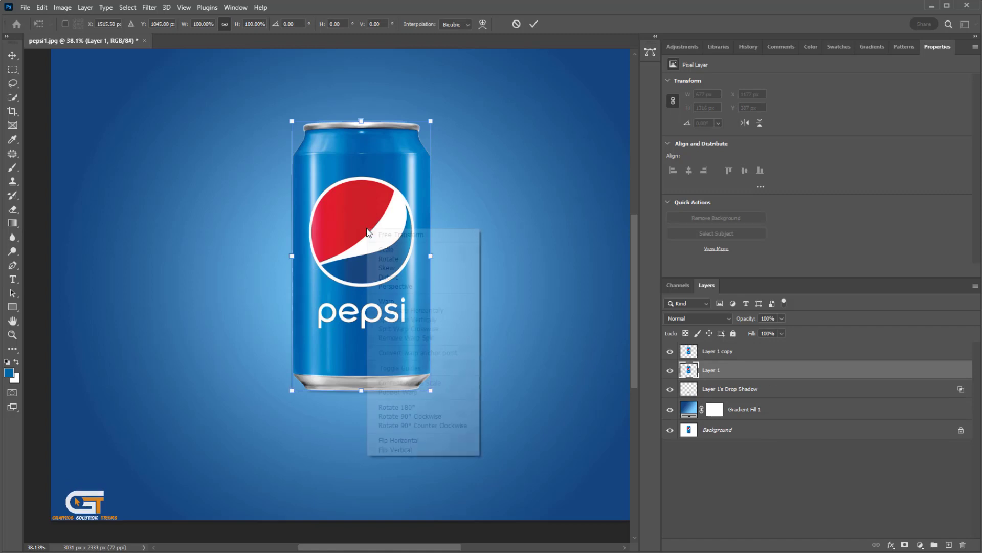
pyautogui.click(406, 449)
pyautogui.moveTo(373, 173); pyautogui.dragTo(401, 442)
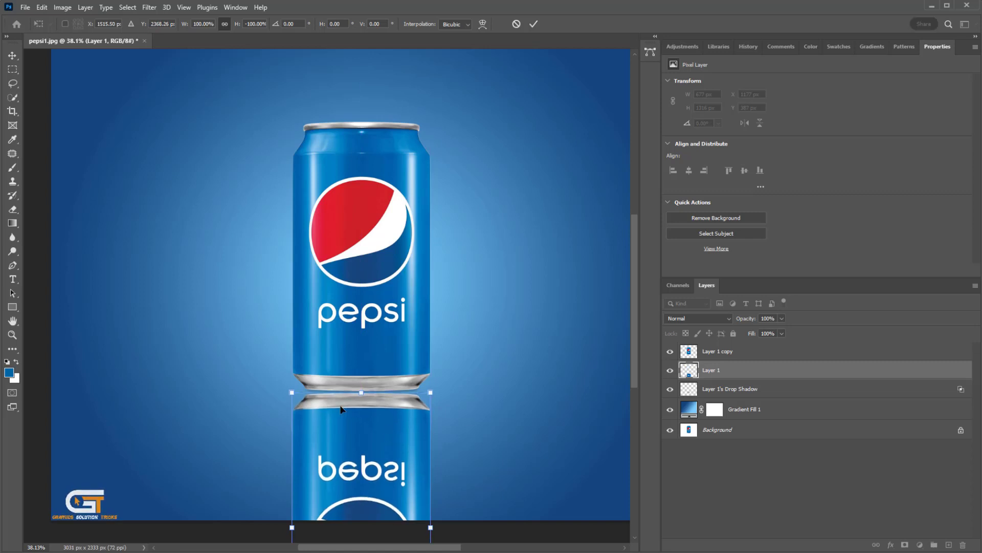
# Step: Warp the flipped can's upper edge, raising both corners so its rim meets the upright can's base, and apply the transform
pyautogui.scroll(2, 341, 410)
pyautogui.rightClick(358, 406)
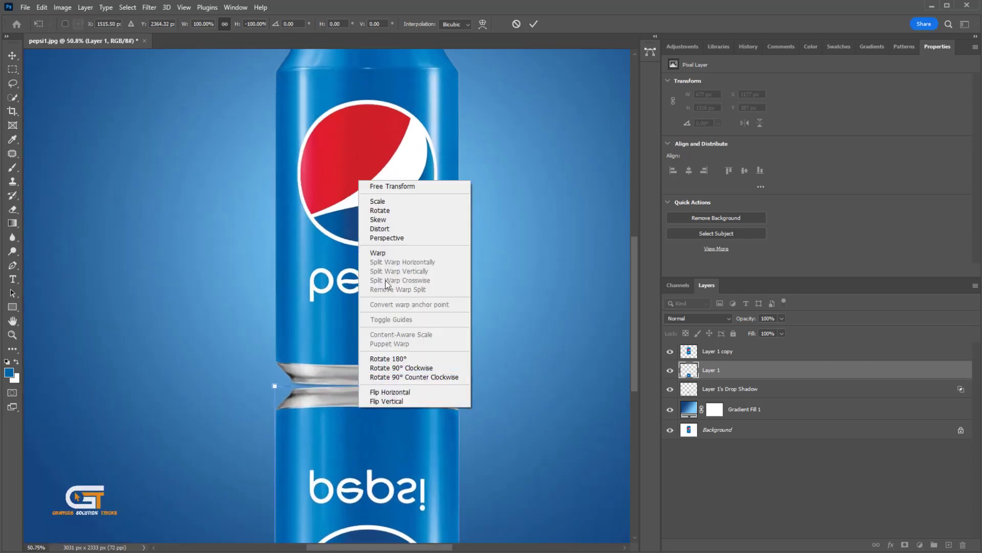
pyautogui.click(377, 253)
pyautogui.scroll(5, 283, 442)
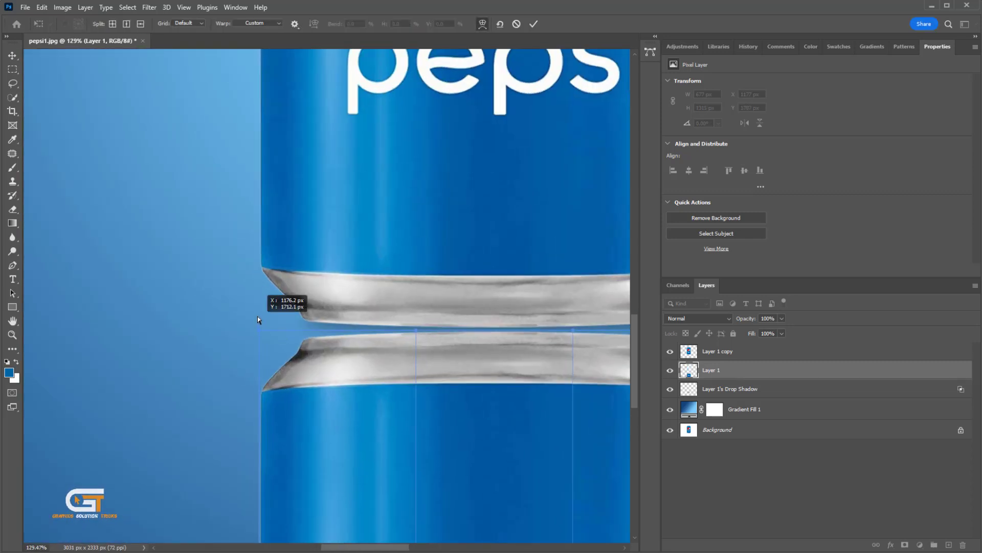
pyautogui.moveTo(257, 319); pyautogui.dragTo(260, 307)
pyautogui.scroll(-2, 350, 357)
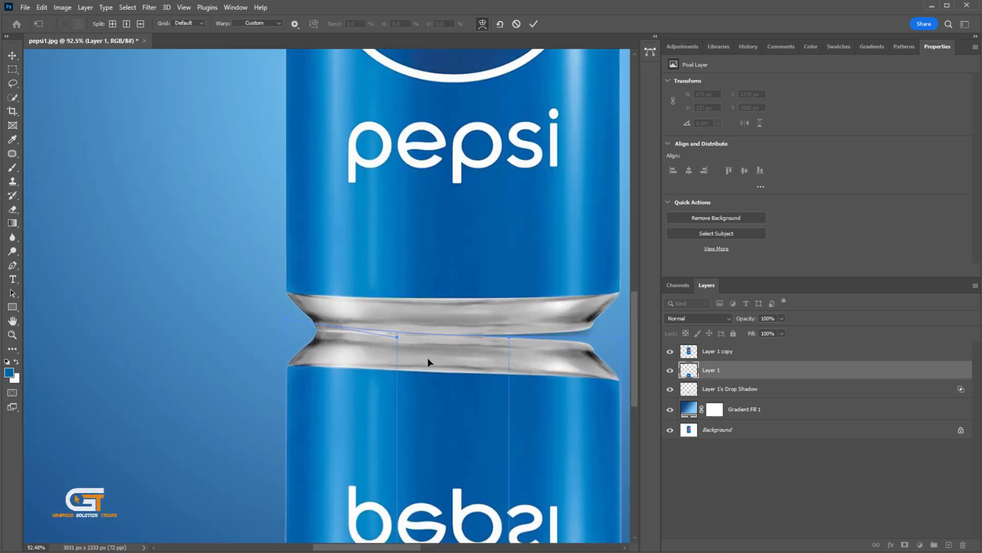
pyautogui.hscroll(2, 522, 373)
pyautogui.moveTo(566, 339); pyautogui.dragTo(566, 309)
pyautogui.scroll(-4, 461, 378)
pyautogui.moveTo(407, 378); pyautogui.dragTo(407, 329)
pyautogui.scroll(-3, 406, 329)
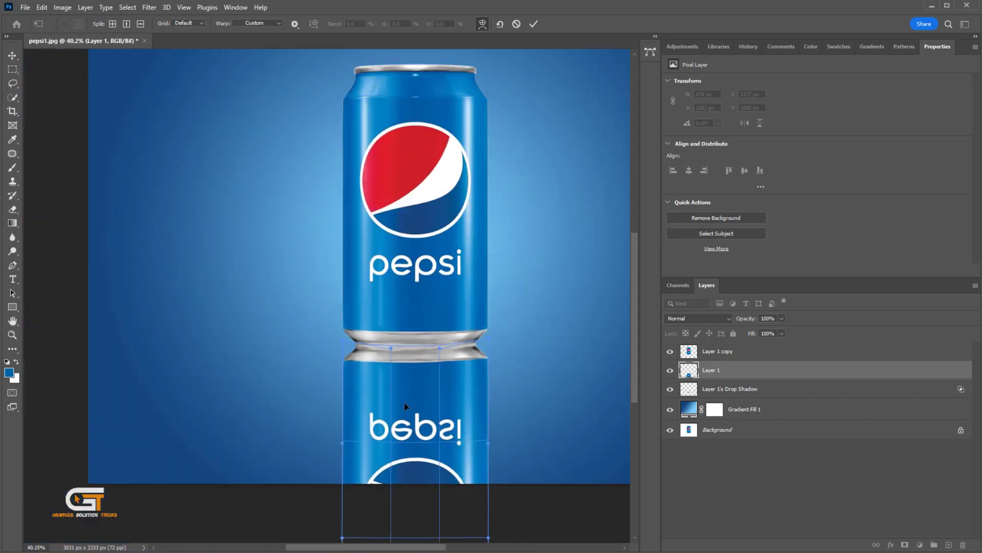
pyautogui.press('Return')
# Step: Add a layer mask to the flipped can on Layer 1
pyautogui.press('e')
pyautogui.scroll(3, 404, 387)
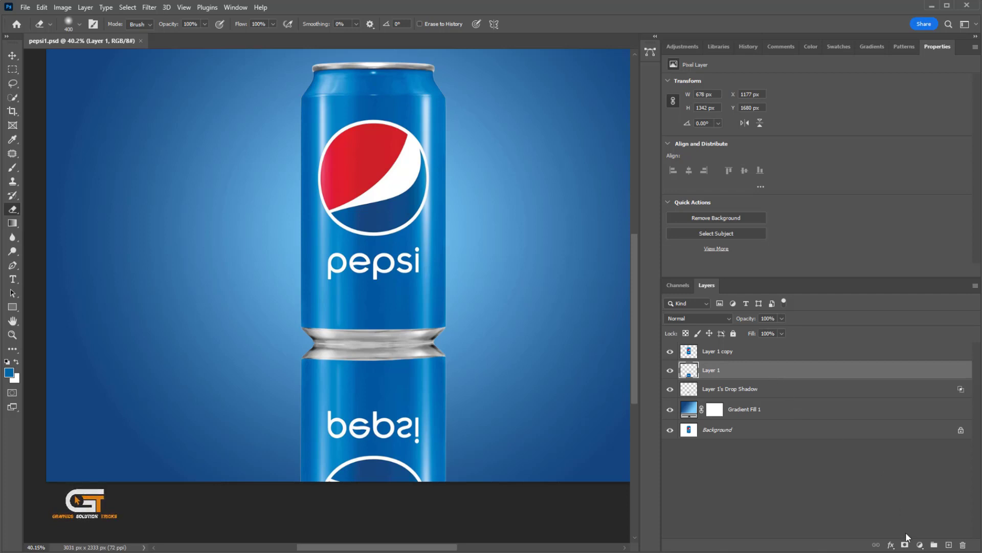
pyautogui.click(905, 546)
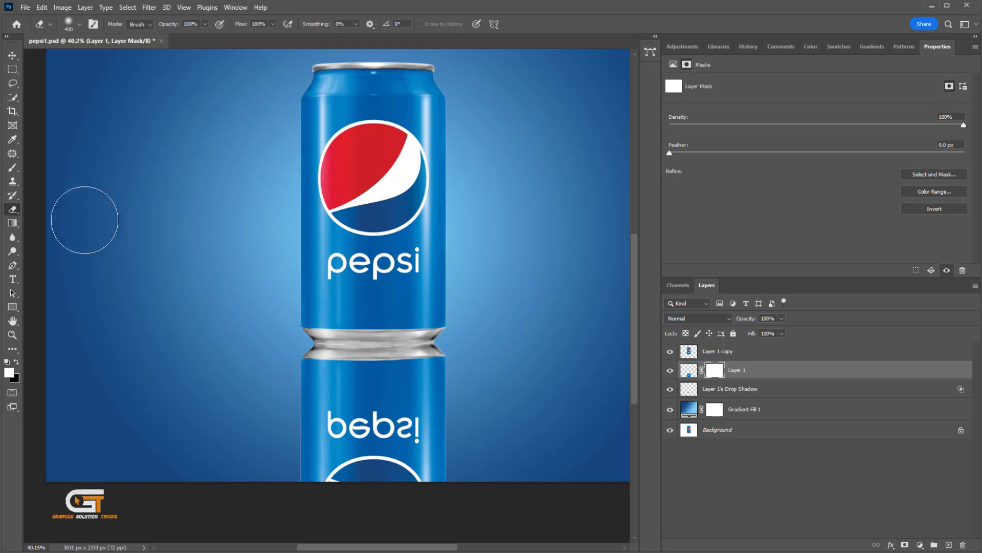
# Step: Choose the Gradient tool with the black-to-white preset from the Basics group
pyautogui.click(13, 224)
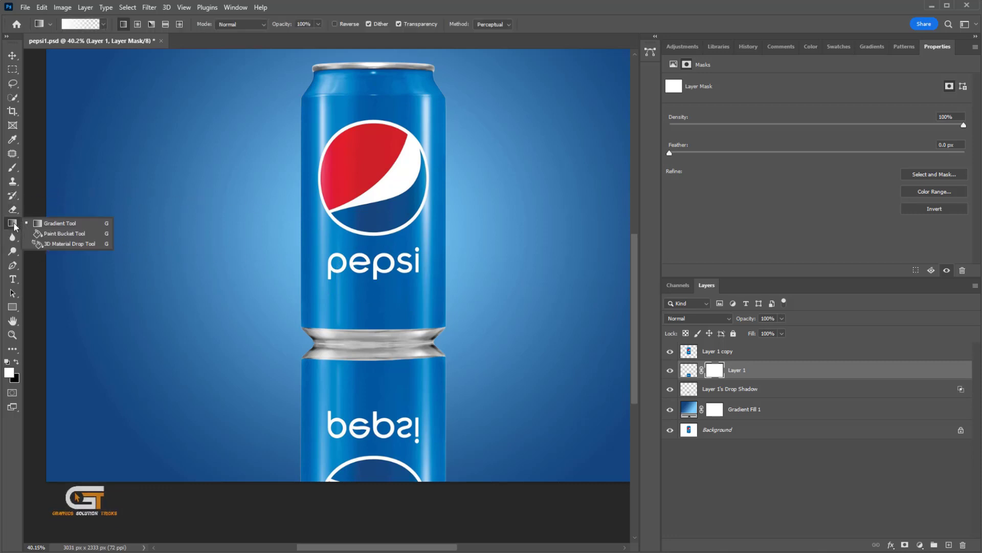
pyautogui.click(60, 224)
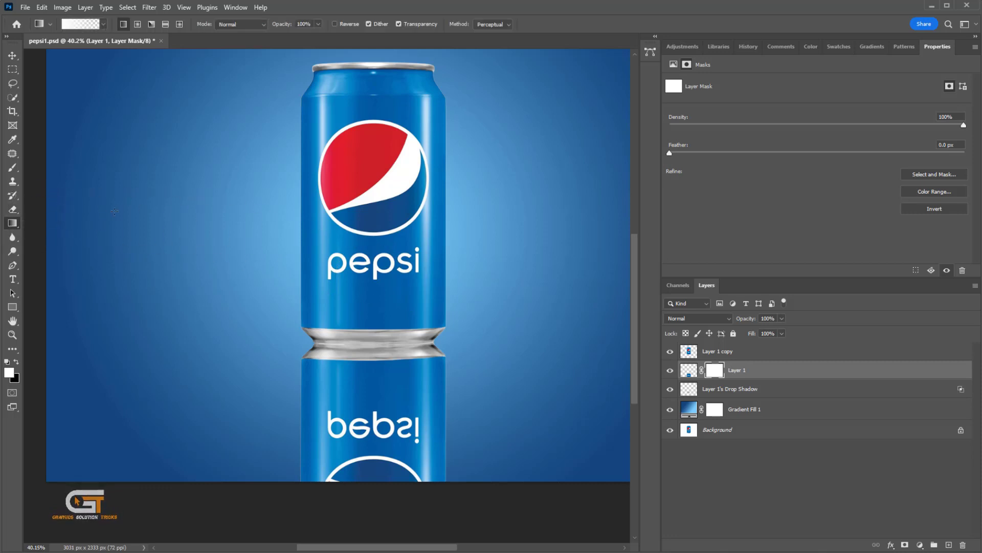
pyautogui.click(103, 26)
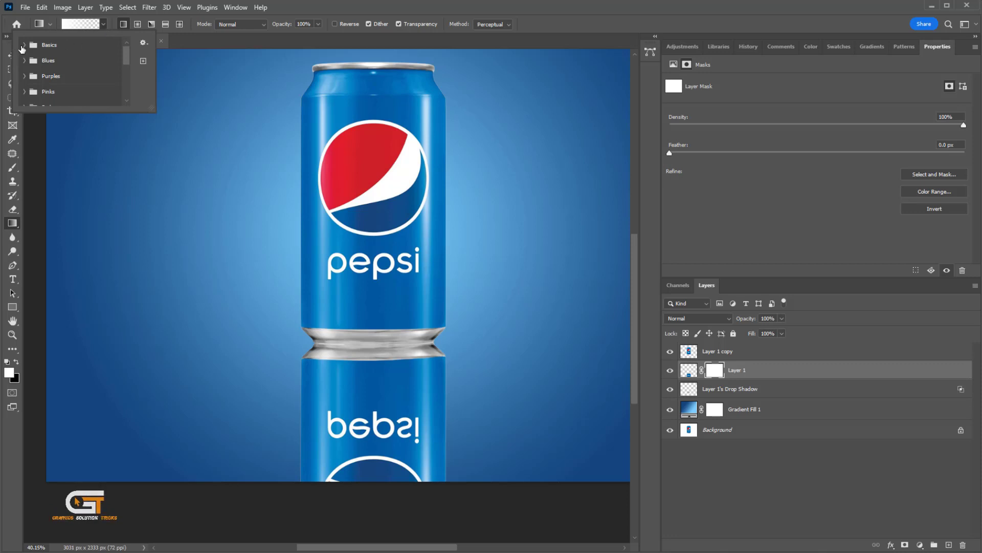
pyautogui.click(23, 45)
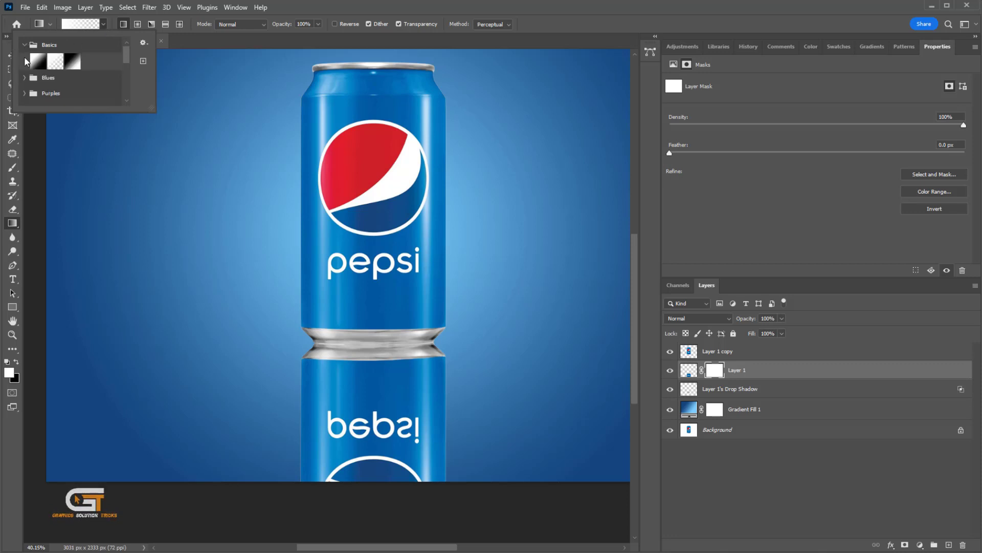
pyautogui.click(72, 61)
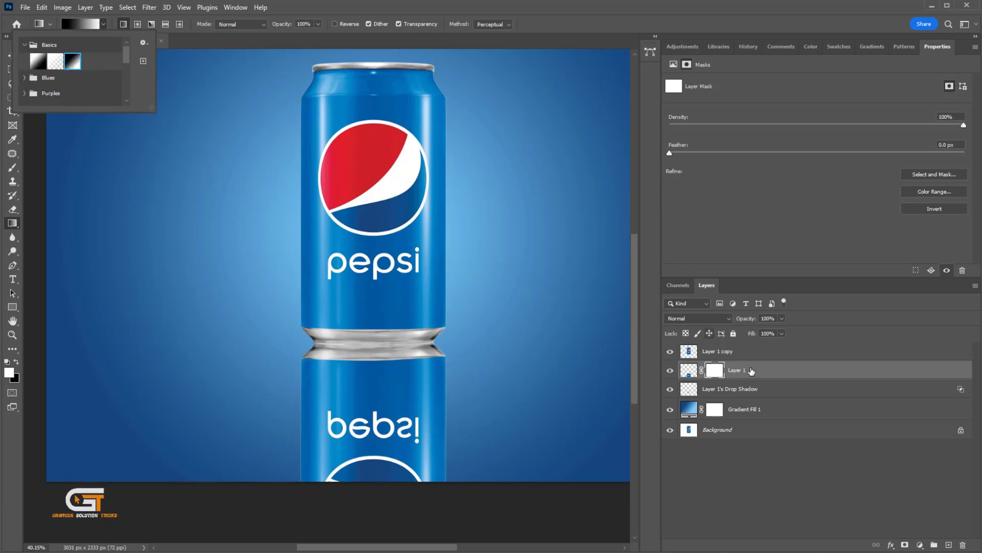
# Step: Fade the flipped can downward with a black-to-white gradient on its layer mask and lower Layer 1's opacity to about 48%
pyautogui.click(715, 372)
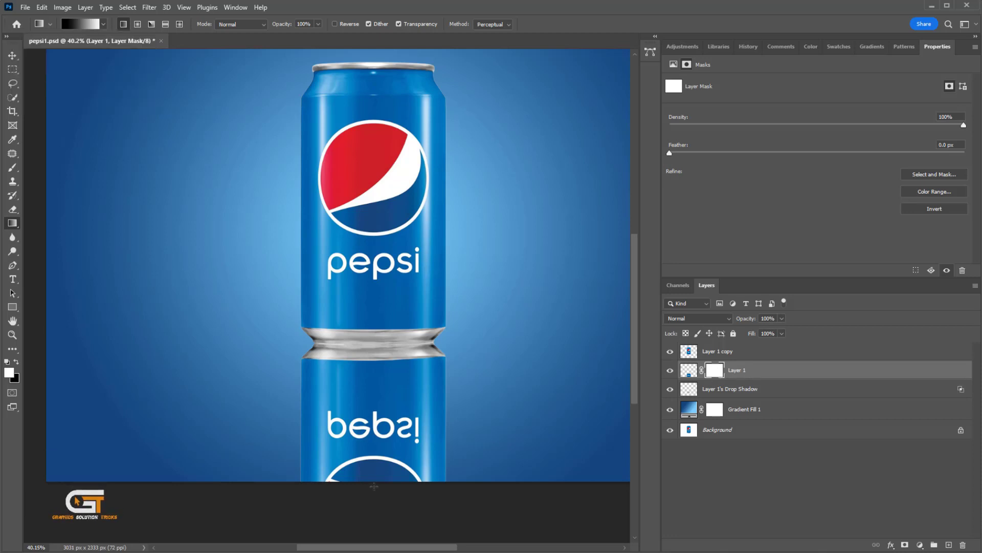
pyautogui.moveTo(365, 429); pyautogui.dragTo(371, 297)
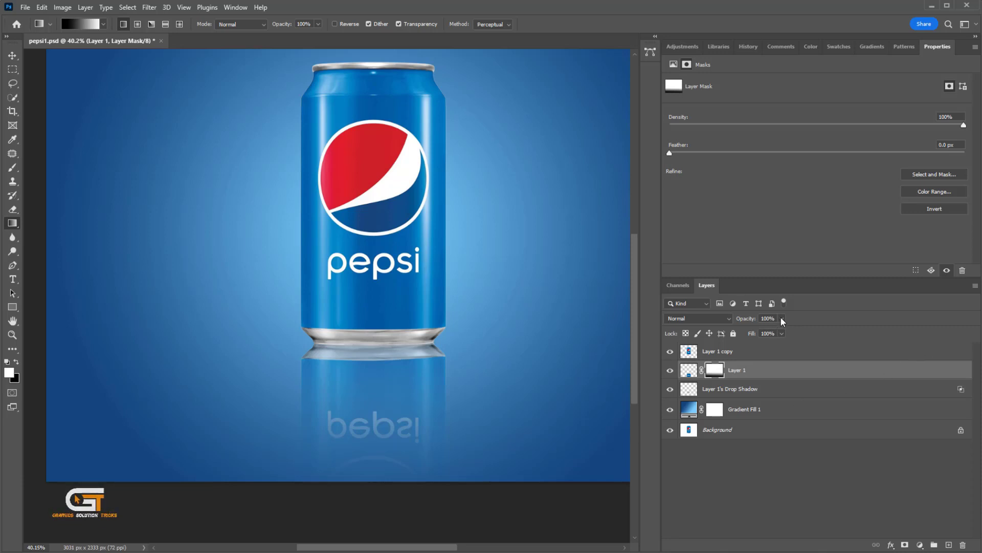
pyautogui.moveTo(781, 318); pyautogui.dragTo(770, 332)
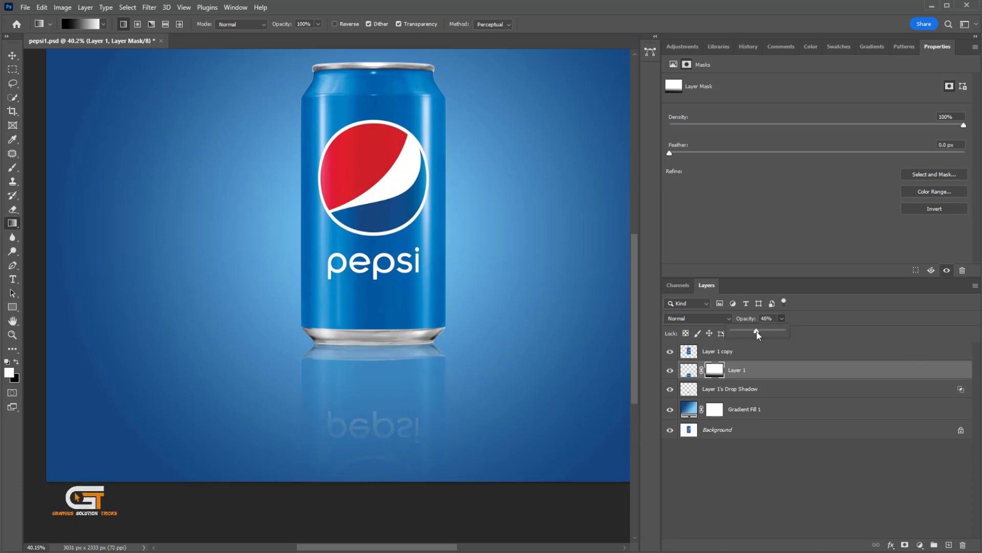
# Step: Edit the gradient of Gradient Fill 1 and set its dark blue color stop to #0e3865
pyautogui.doubleClick(689, 409)
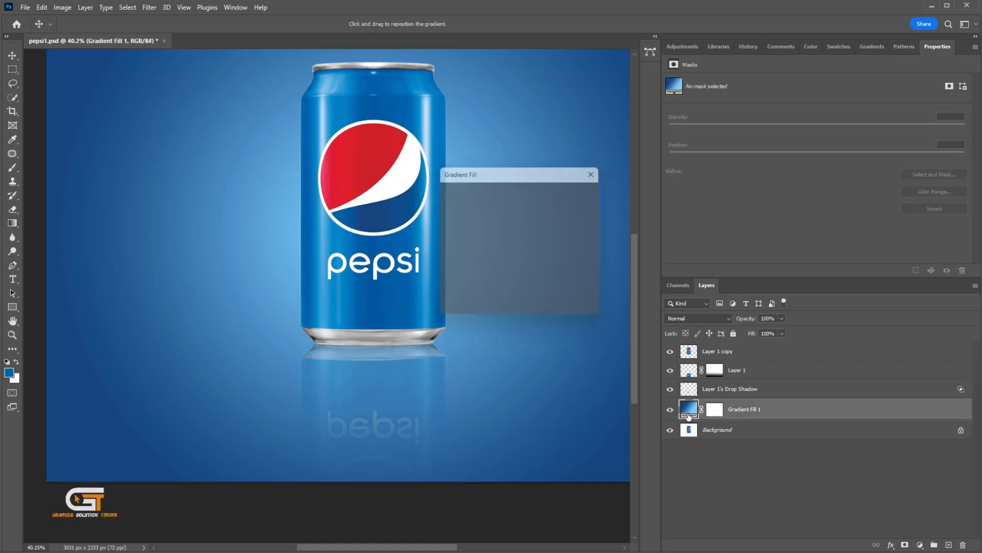
pyautogui.click(496, 192)
pyautogui.click(424, 365)
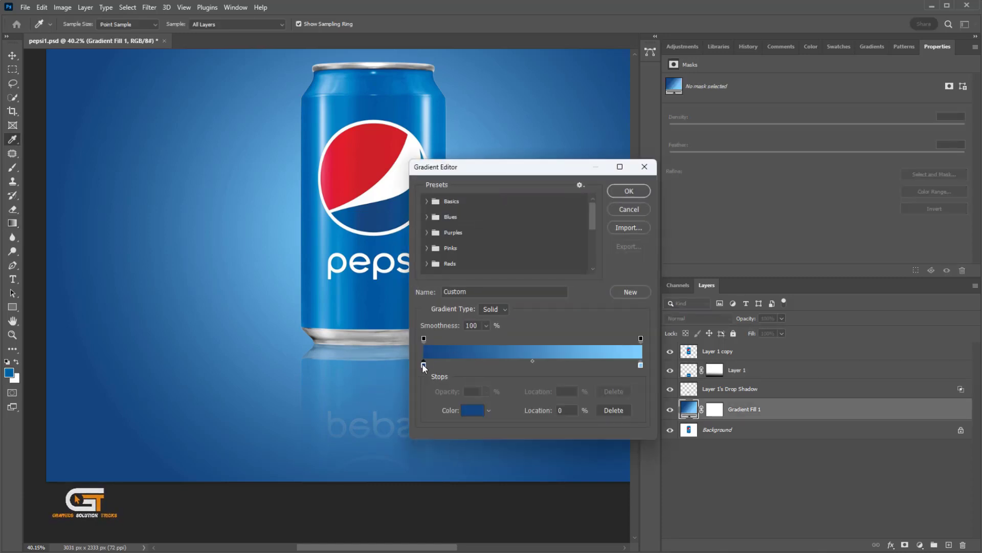
pyautogui.click(473, 411)
pyautogui.click(519, 408)
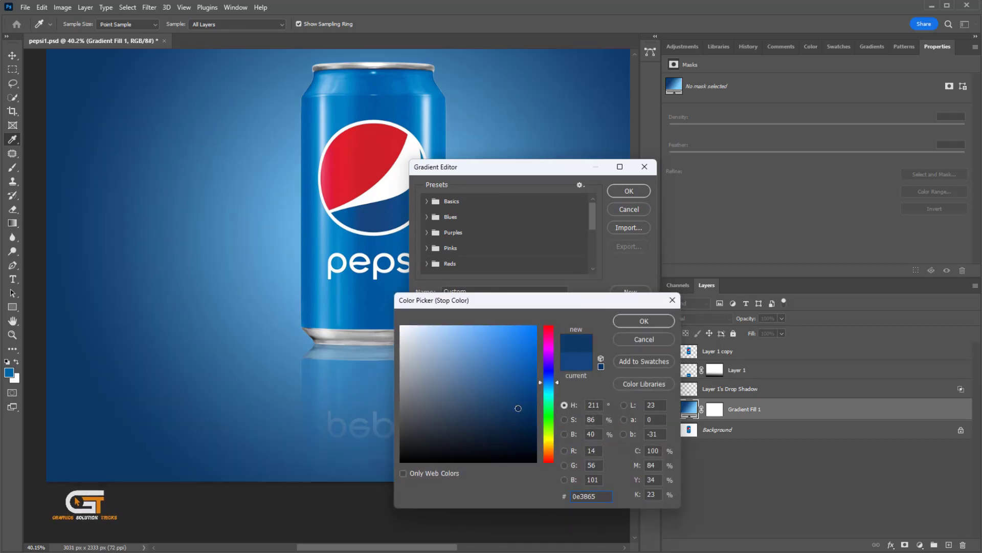
pyautogui.press('Return')
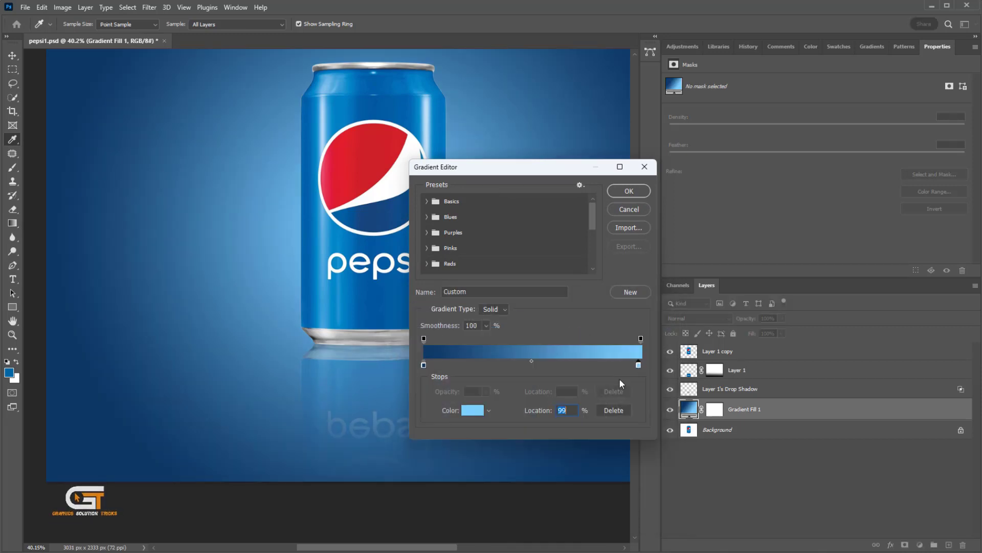
# Step: Set the light blue color stop of the background gradient to #3aaff2 and apply the gradient fill changes
pyautogui.click(473, 410)
pyautogui.click(504, 333)
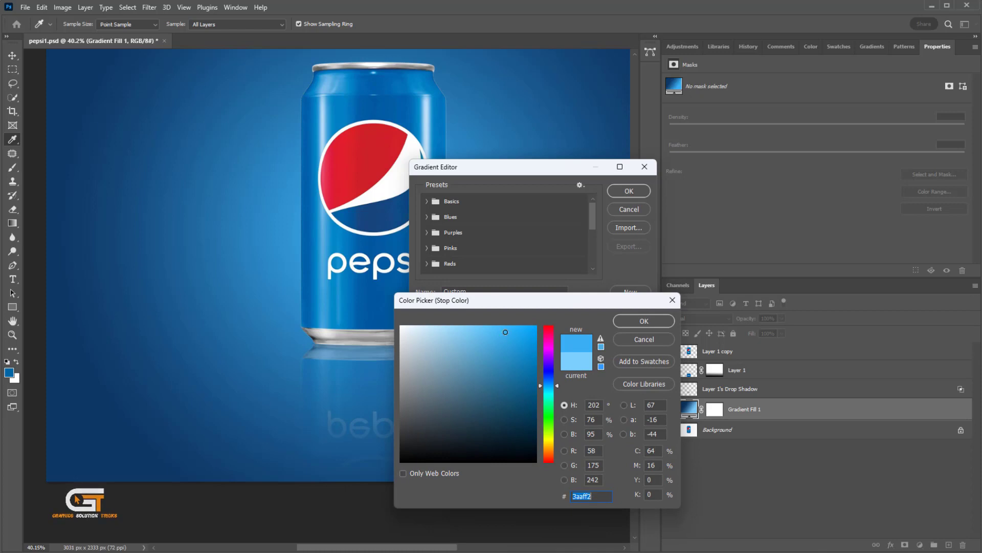
pyautogui.click(659, 322)
pyautogui.click(629, 191)
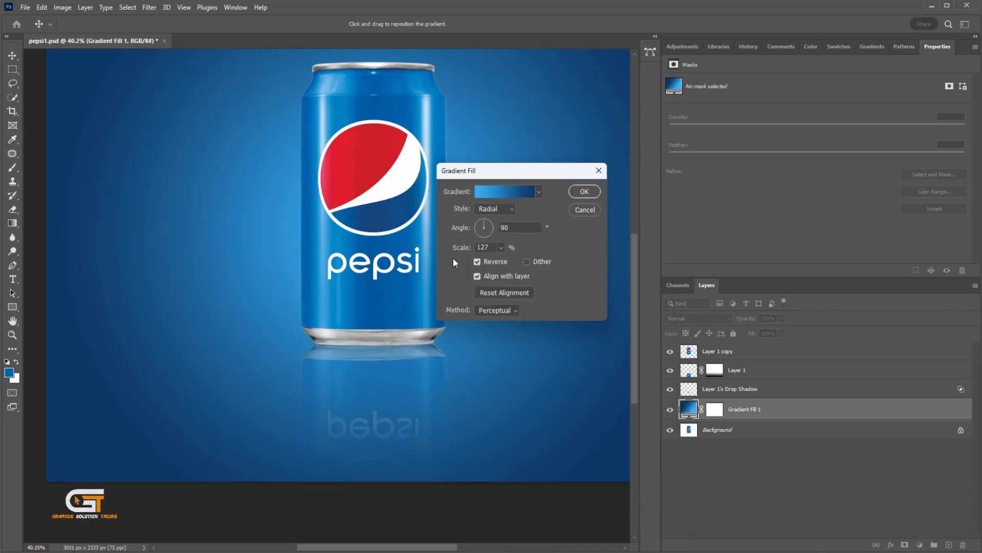
pyautogui.click(584, 193)
# Step: Toggle the visibility of all layers except Background to compare the original can photo with the finished composition
pyautogui.scroll(-1, 441, 218)
pyautogui.moveTo(438, 217); pyautogui.dragTo(396, 268)
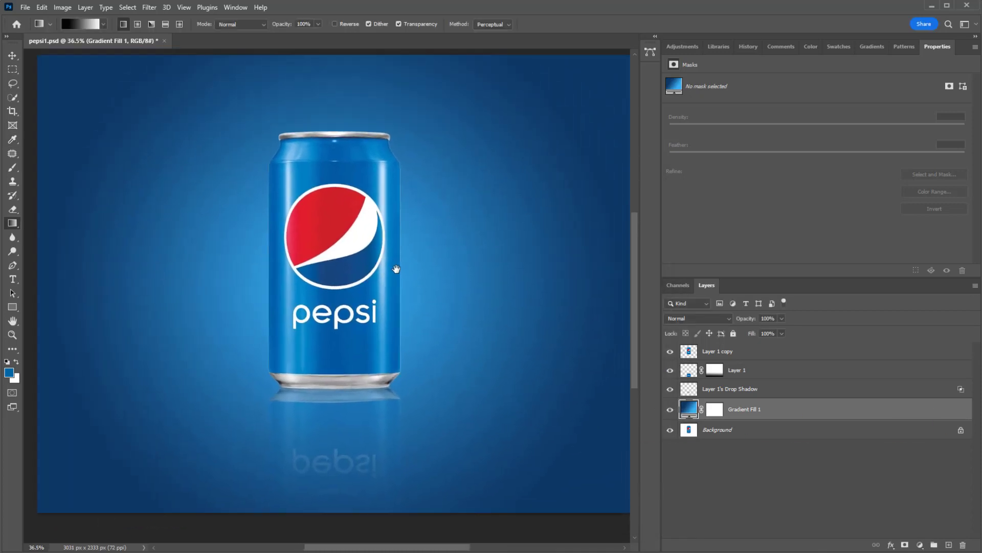
pyautogui.scroll(2, 420, 335)
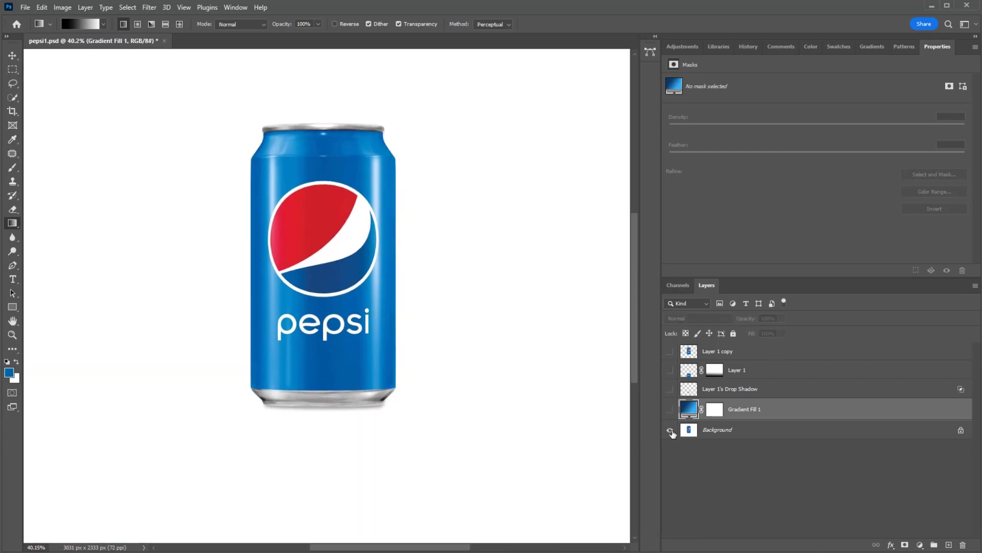
pyautogui.keyDown('alt'); pyautogui.click(670, 432); pyautogui.keyUp('alt')
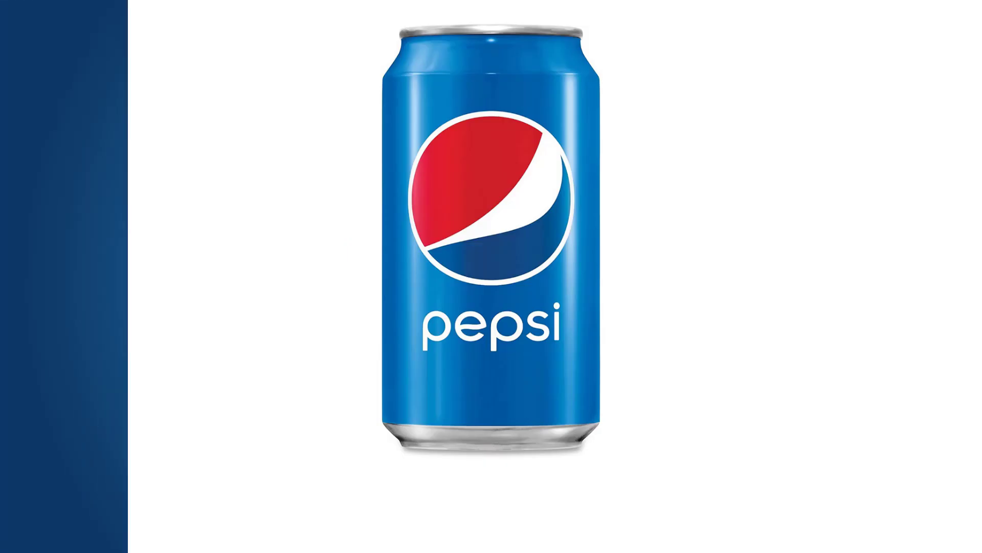